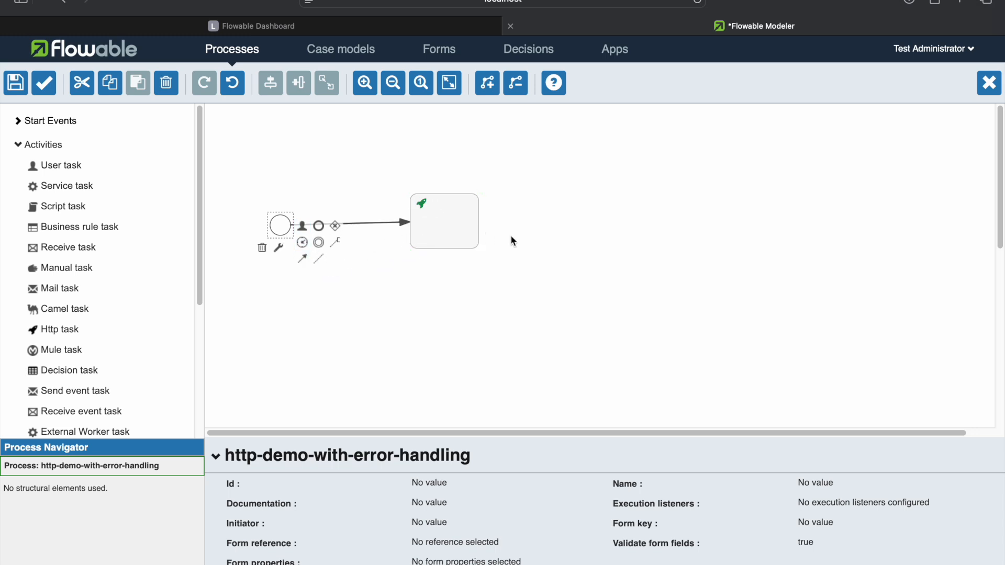
Step: Append a user task named "validate http task" after the HTTP task and finish the flow with an end event
click(543, 240)
click(471, 227)
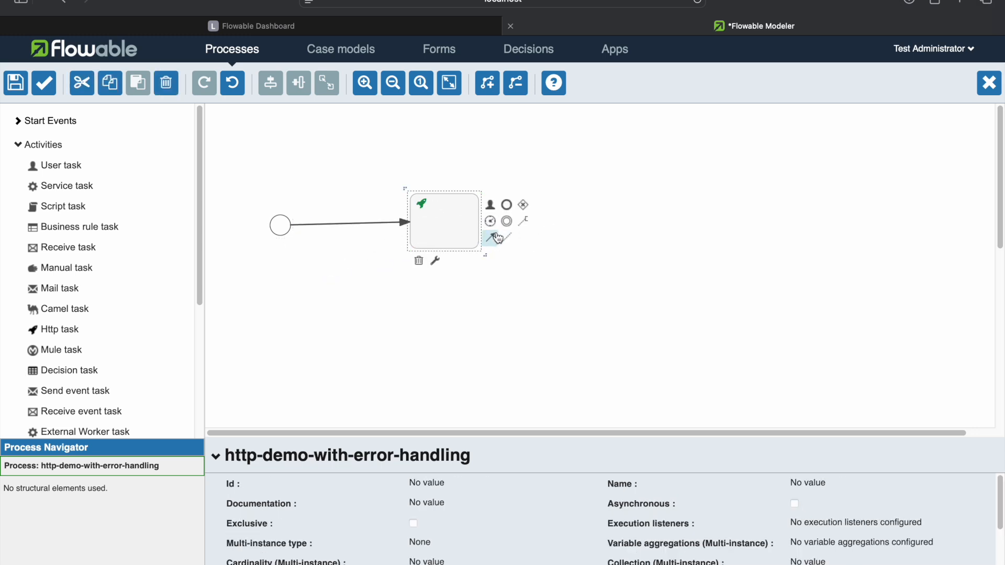
click(492, 209)
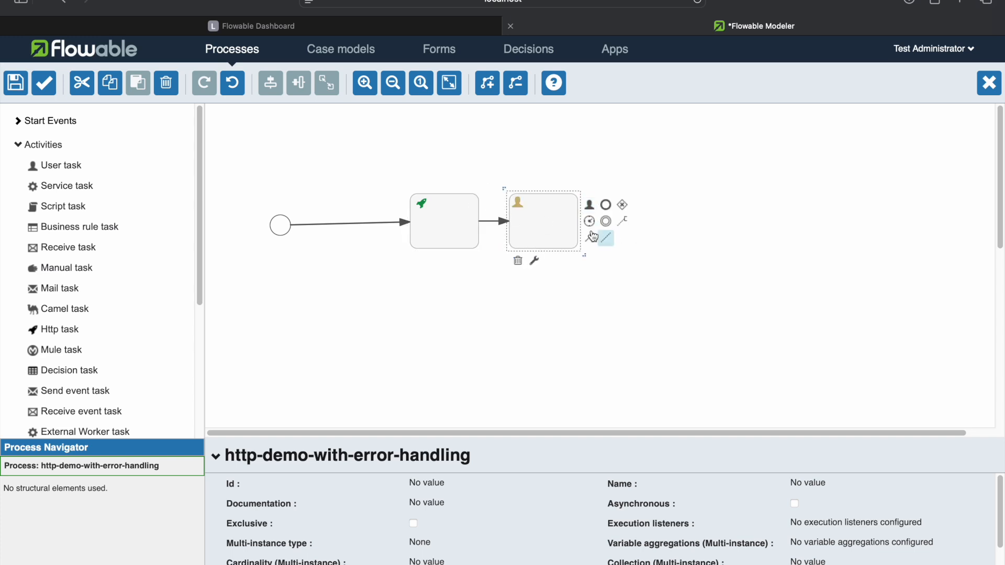
double_click(563, 233)
text(v)
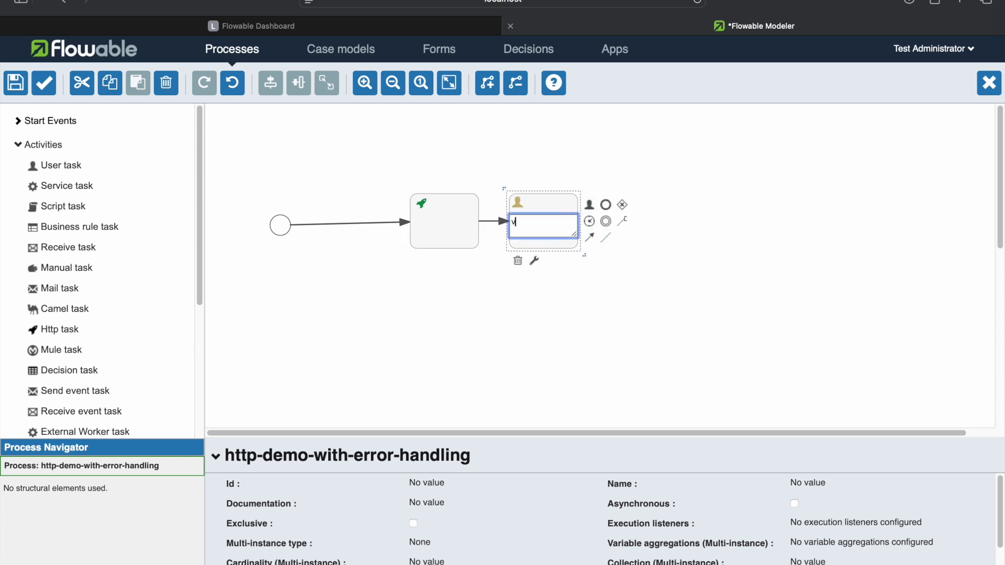
text(alidate http tas)
click(605, 205)
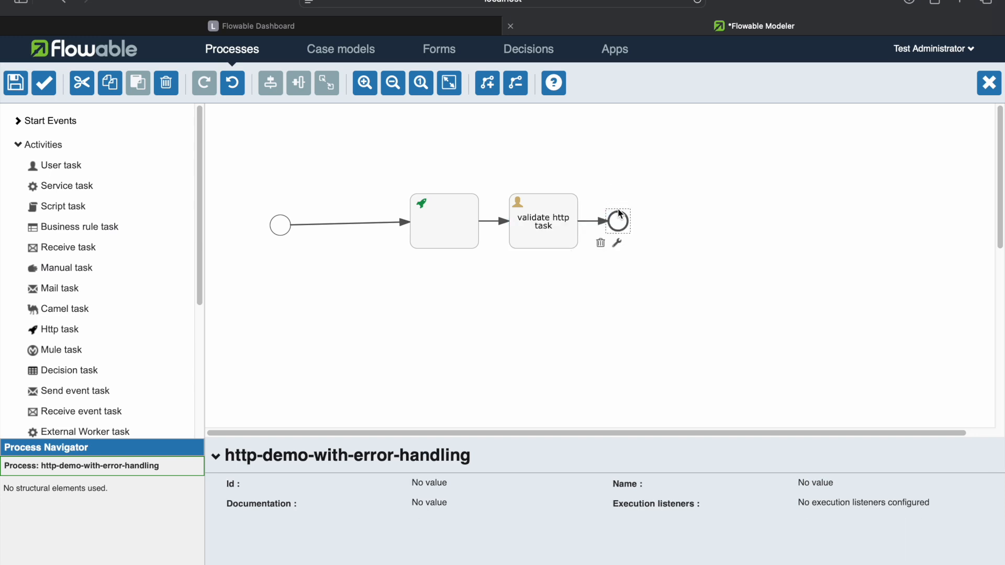
click(686, 281)
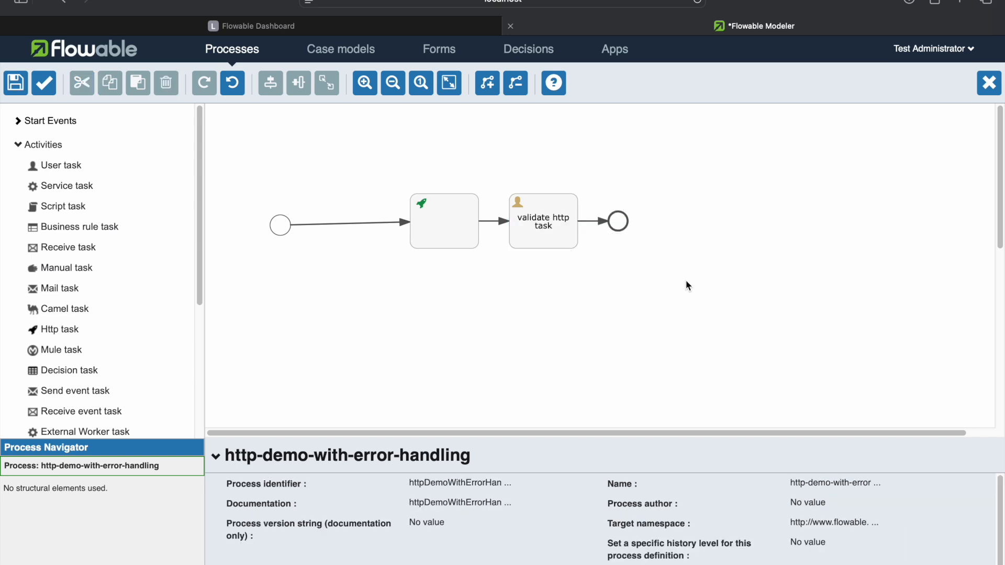
click(440, 228)
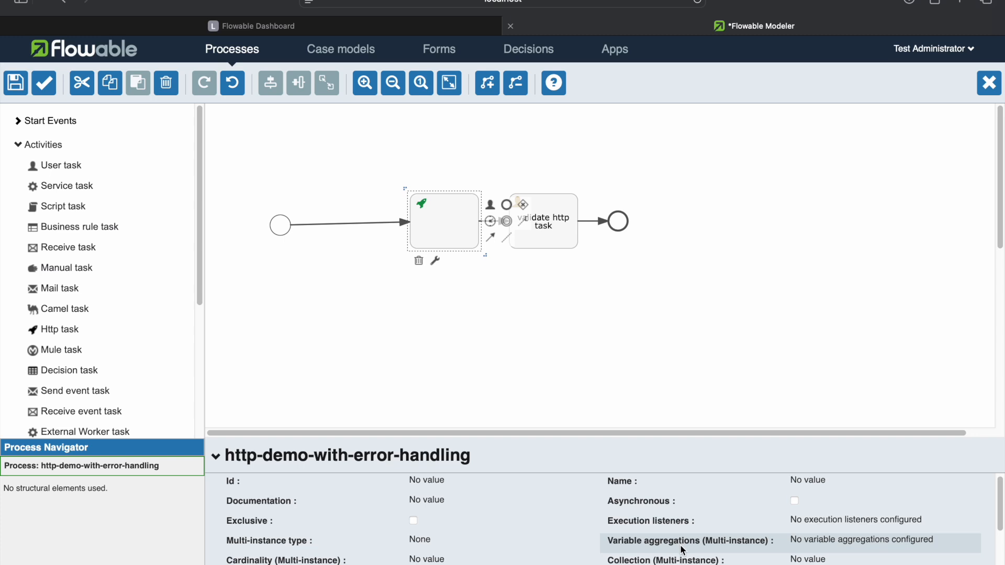
scroll(683, 549, down, 2)
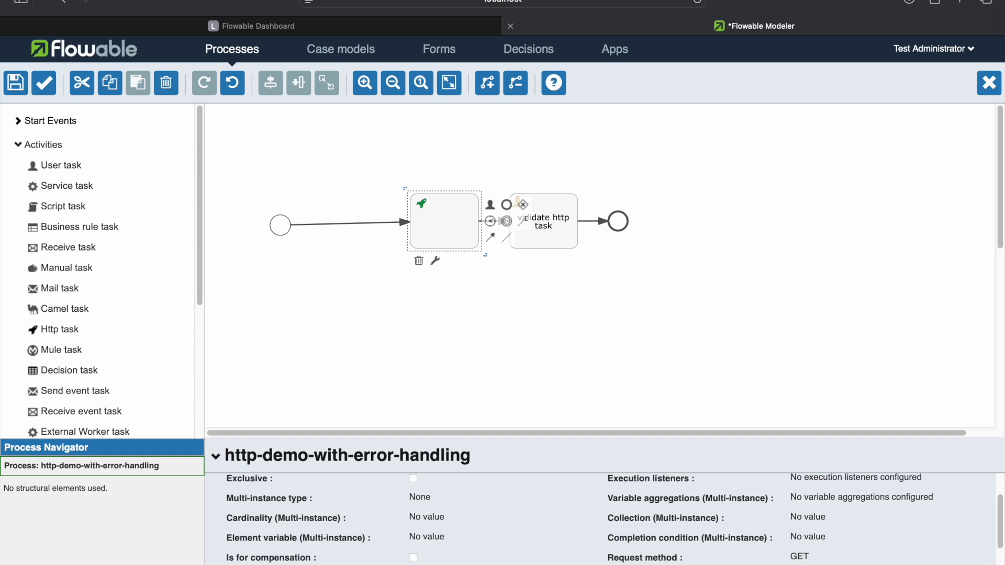
click(433, 563)
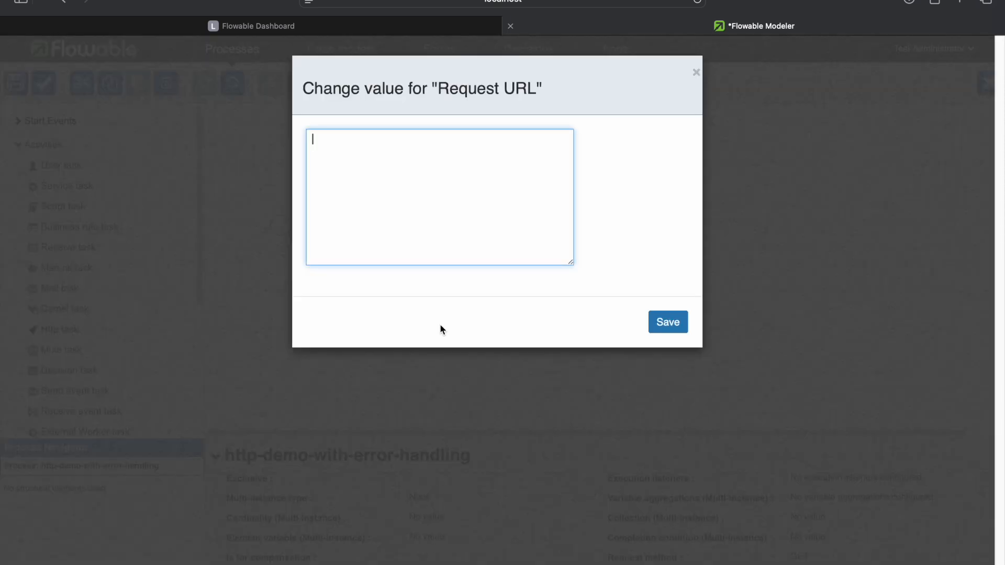
text(http://localhost:8081/process-api/repository/process-definitionss?latest=true&sort=id)
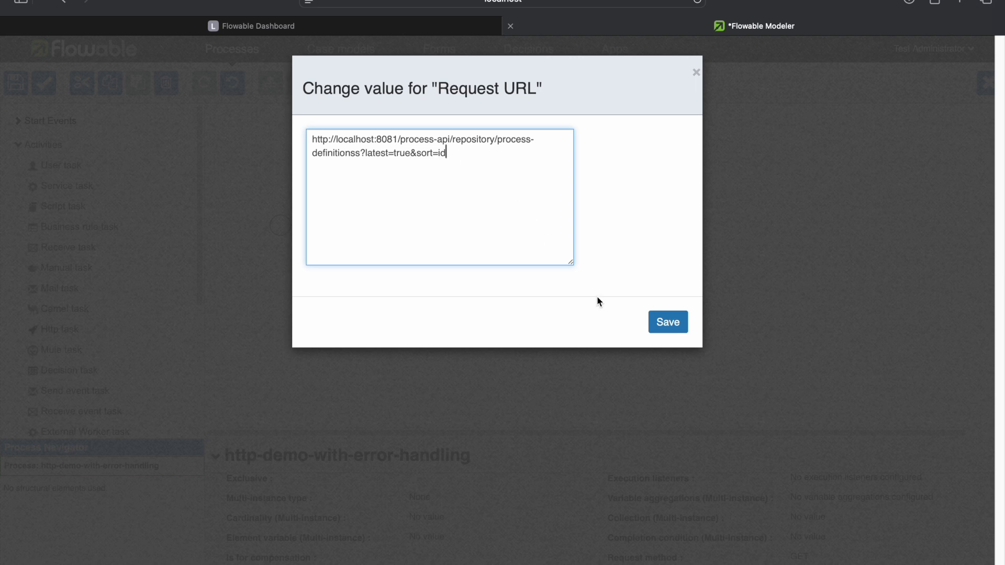
click(669, 328)
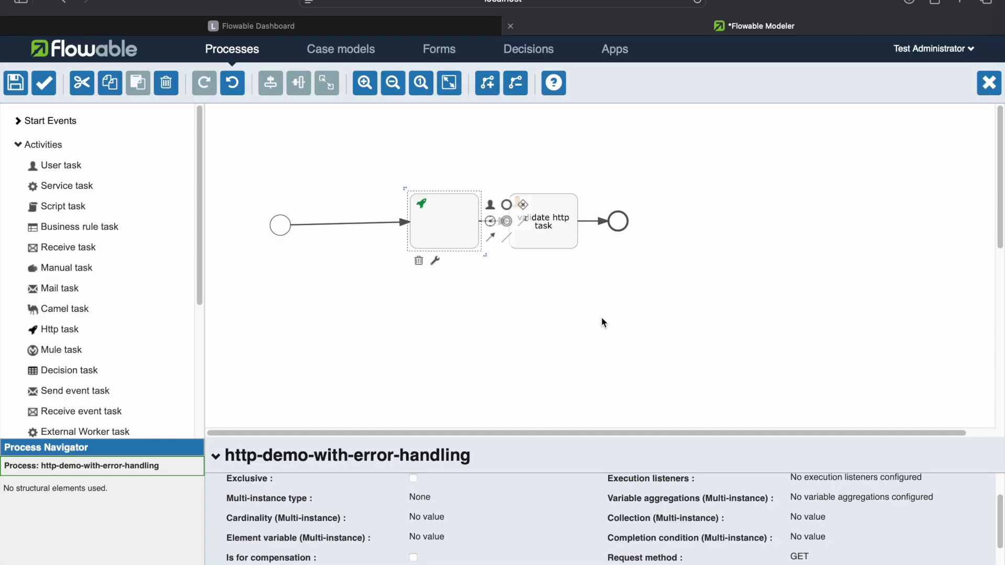
click(523, 300)
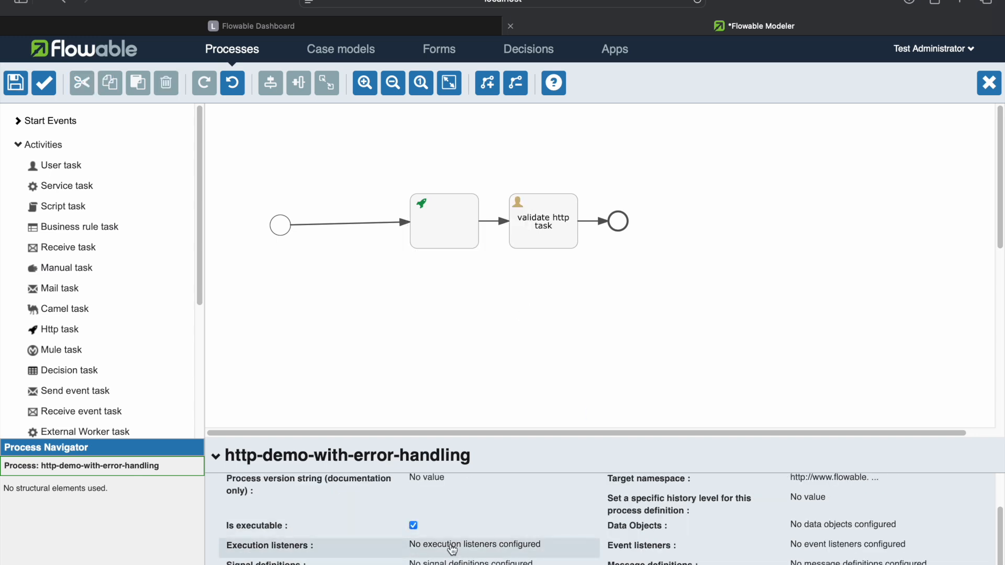
Step: Review the HTTP task's Request URL, checking the spelling of the process-definitionss endpoint
click(444, 238)
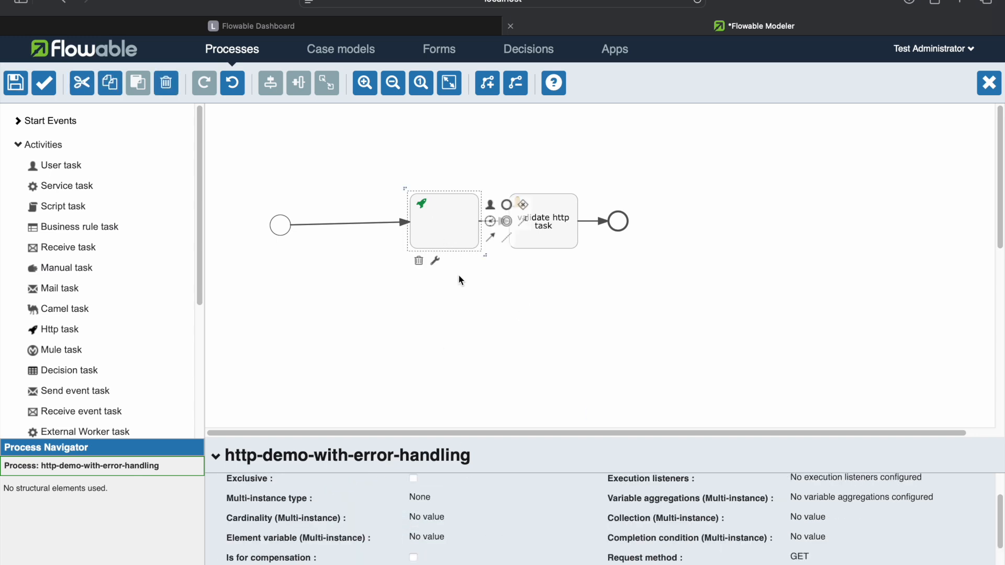
click(453, 563)
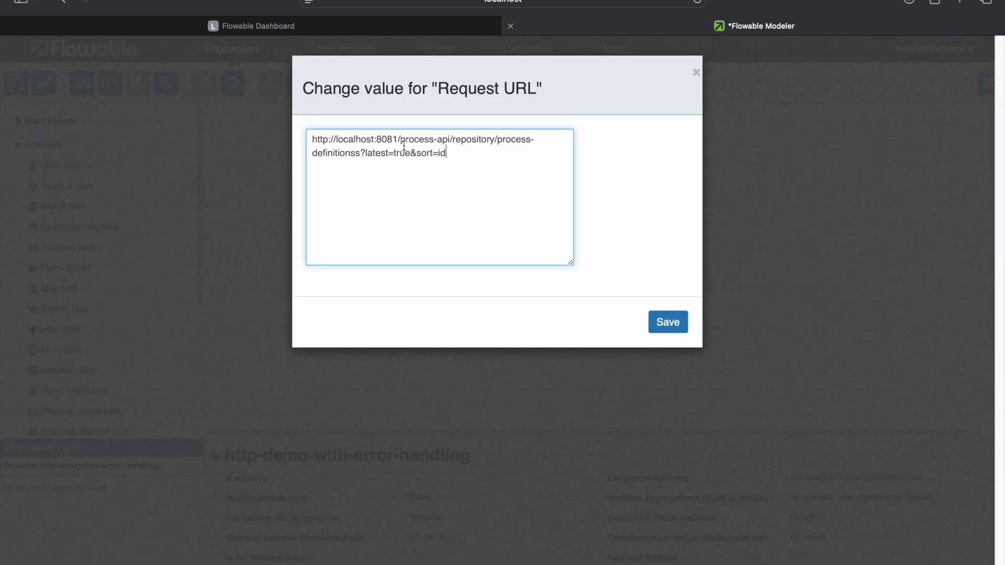
click(356, 153)
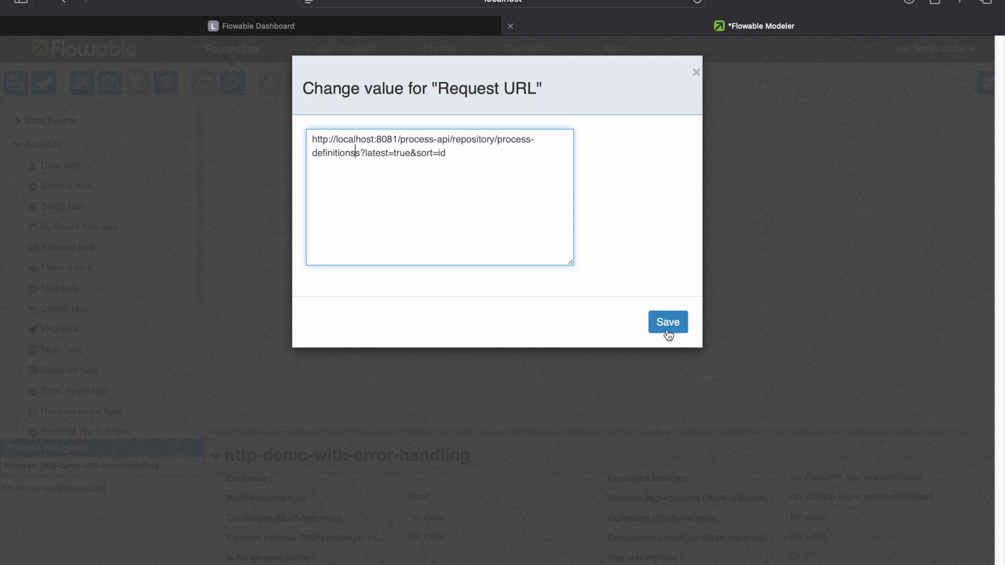
click(668, 323)
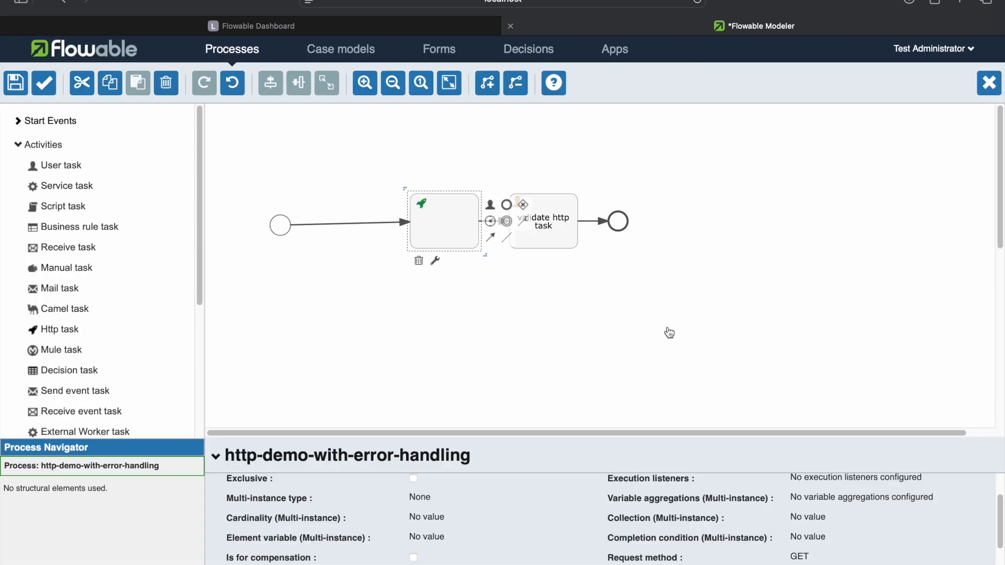
click(658, 318)
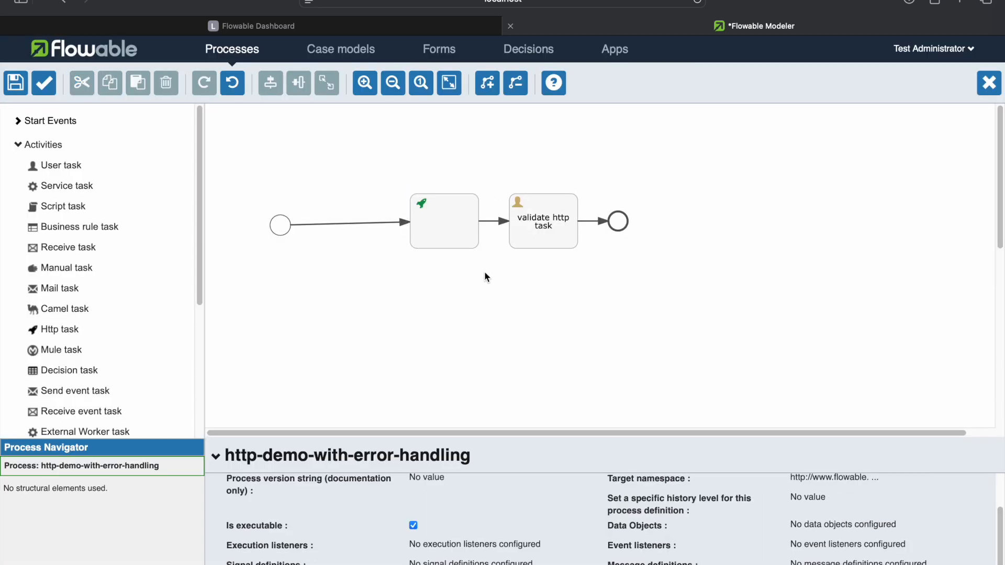
Step: Save the process model, close its editor and export http-demo-with-error-handling as a BPMN 2.0 file
click(21, 88)
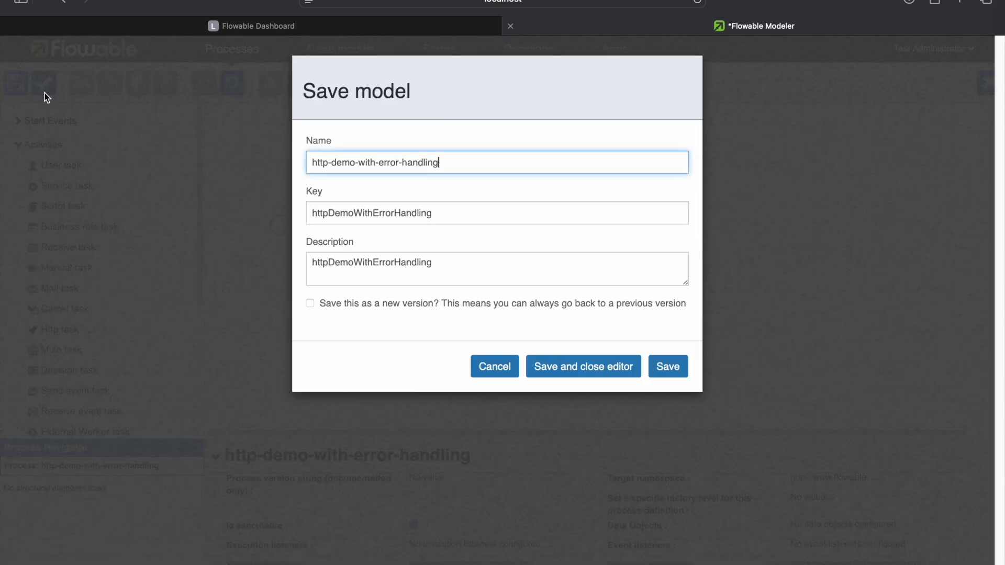
click(599, 377)
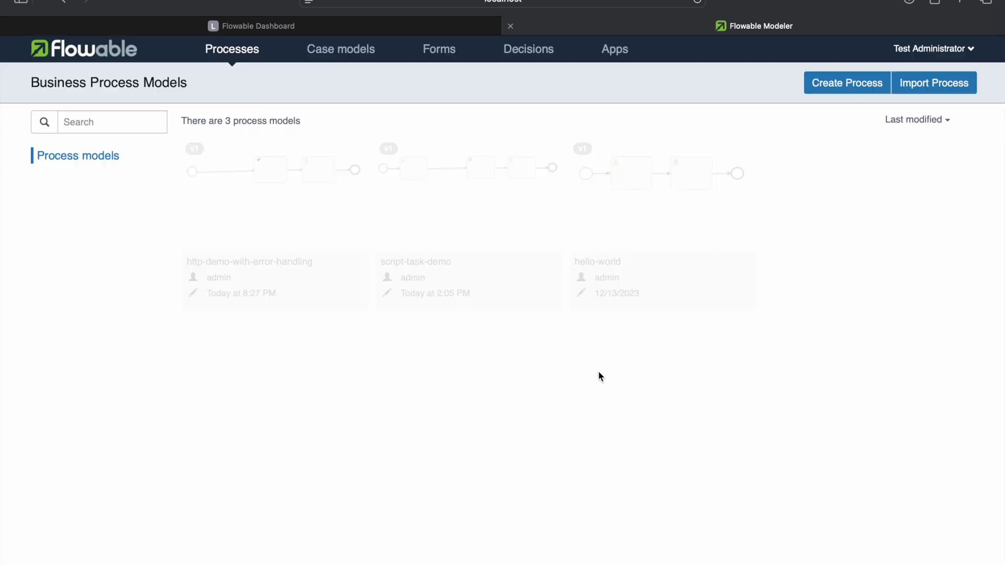
click(295, 206)
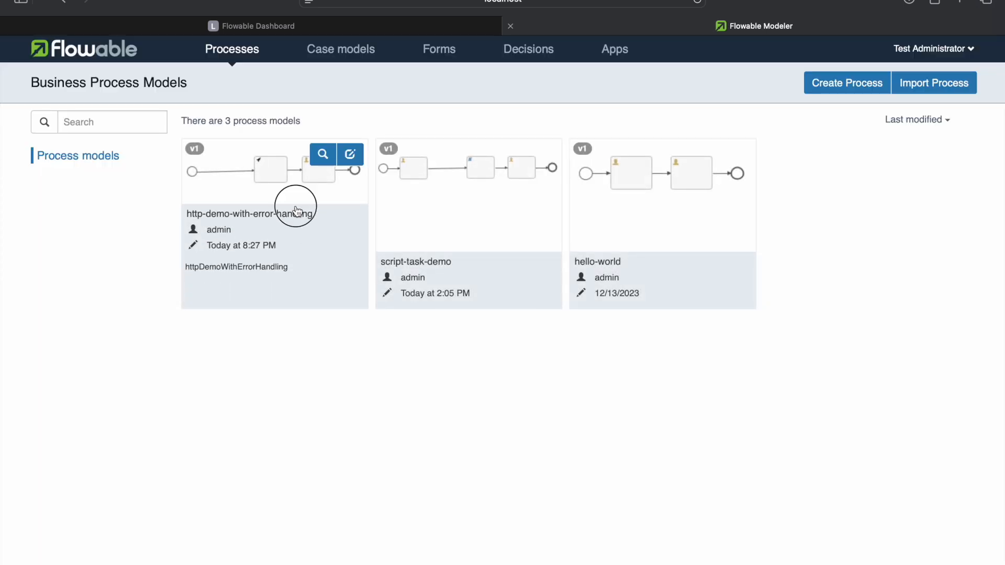
click(868, 82)
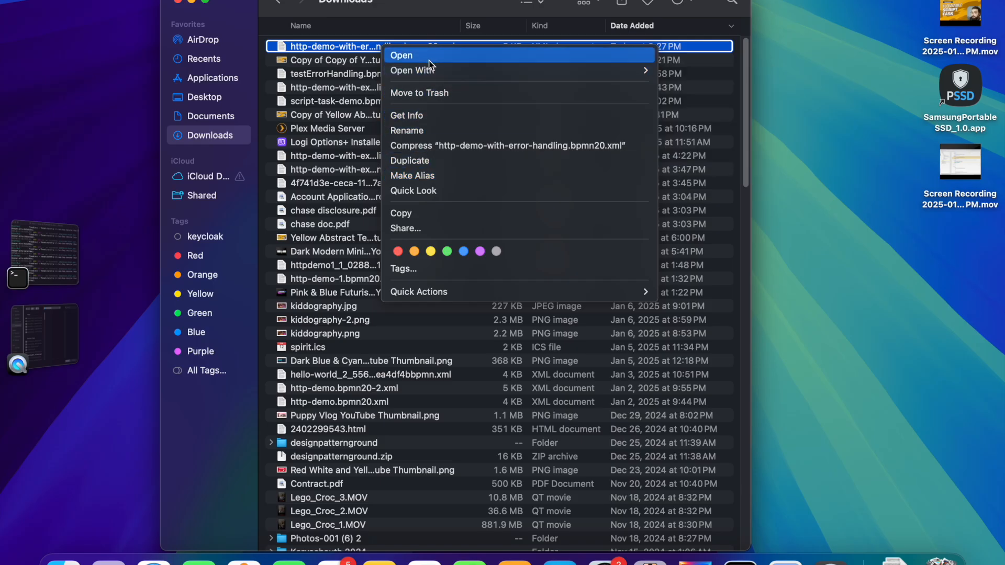
Step: Copy the downloaded http-demo-with-error-handling.bpmn20.xml into the src/main/resources/processes folder in IntelliJ IDEA and add it to Git
click(406, 213)
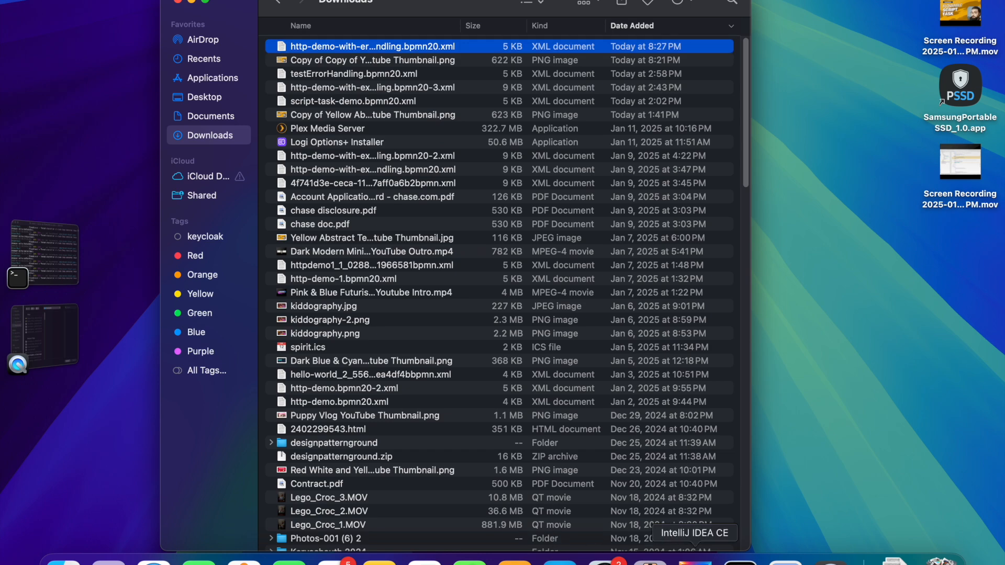
click(739, 559)
right_click(111, 128)
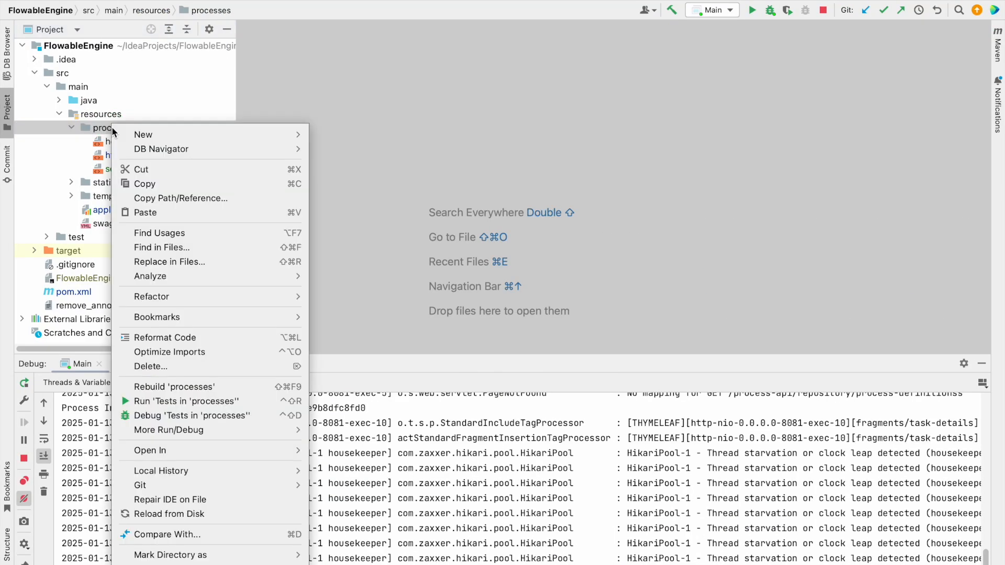
click(177, 212)
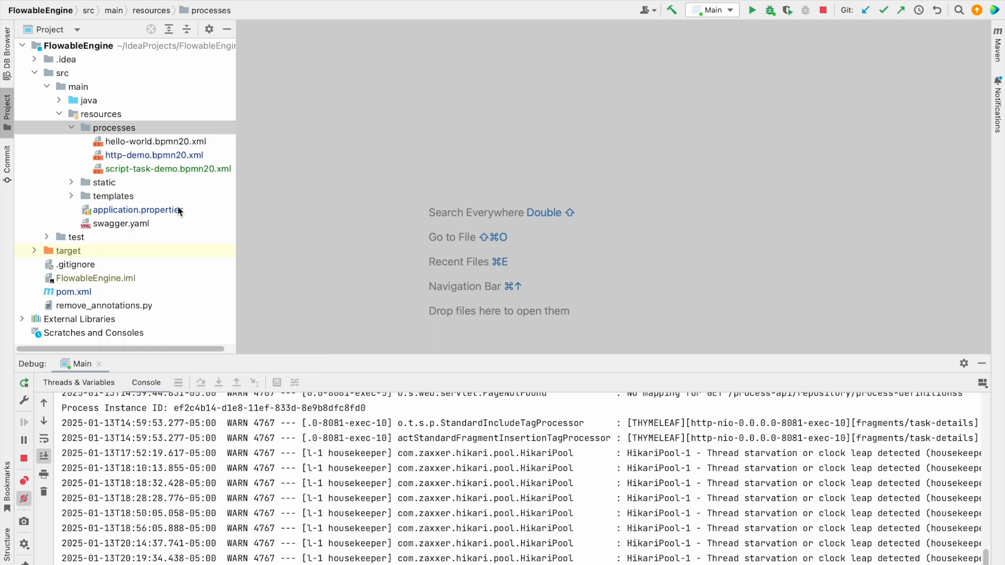
click(686, 350)
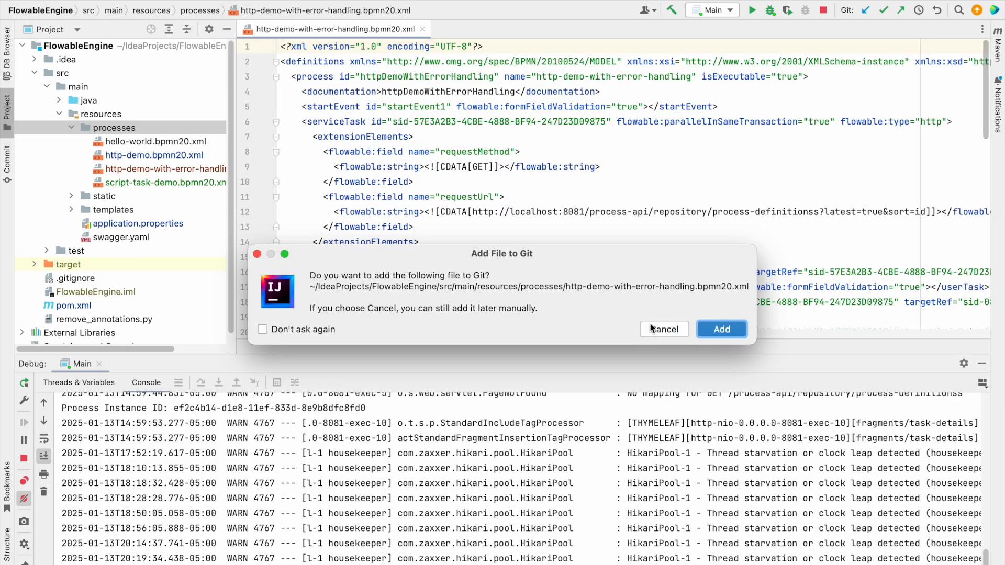
click(722, 329)
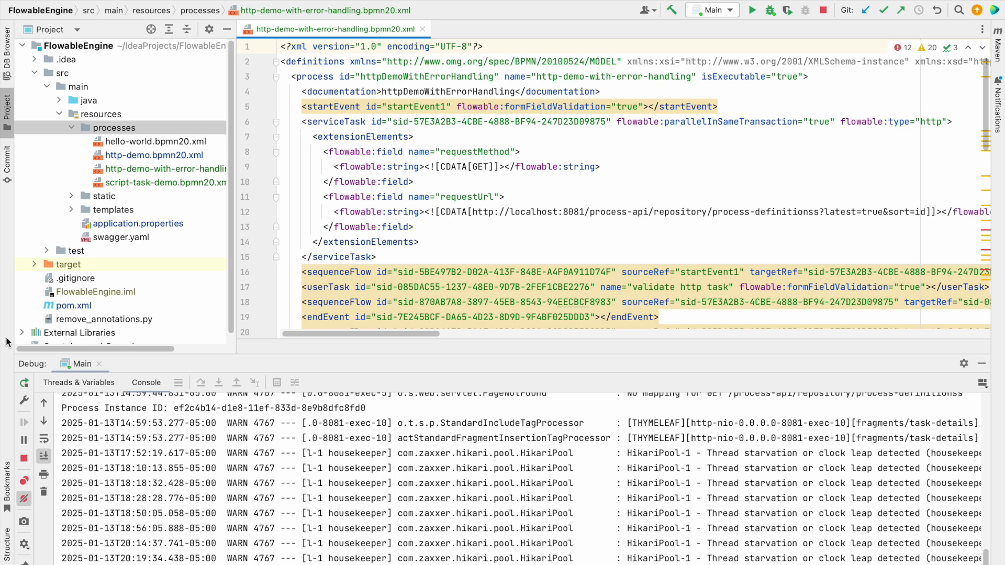
Step: Rerun the Main application and open the httpDemoWithErrorHandling definition's process instances in the Flowable Dashboard
click(24, 384)
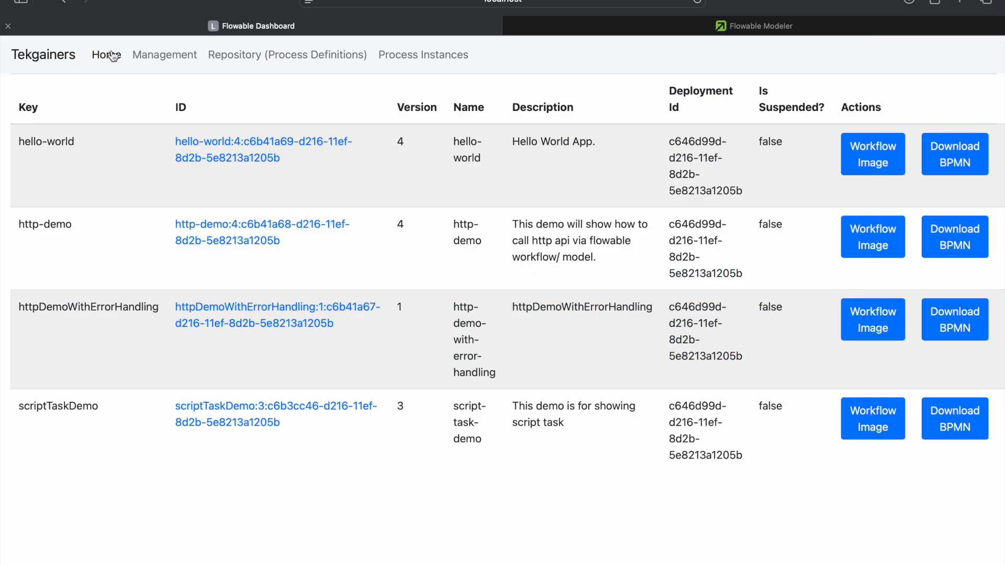
click(112, 56)
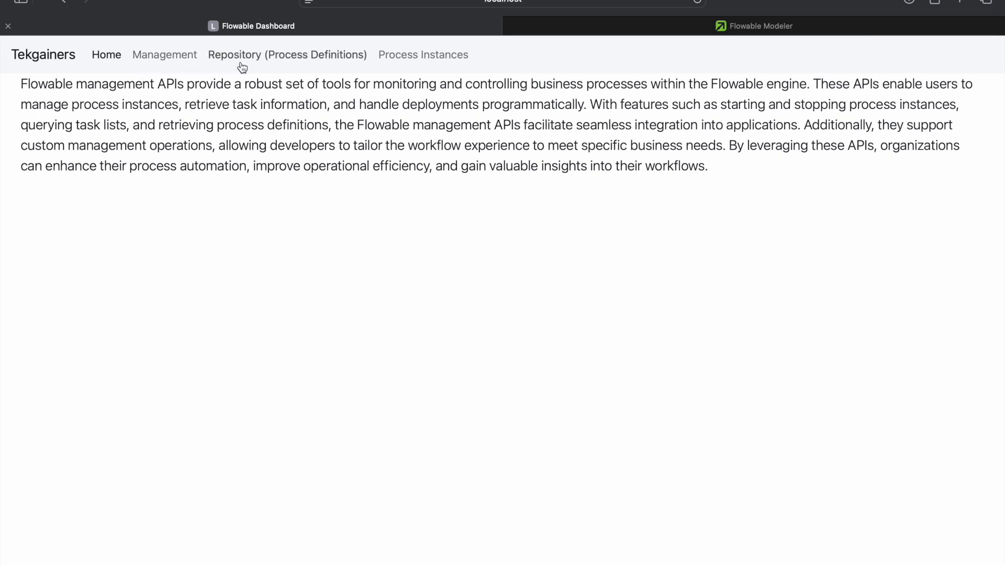
click(254, 55)
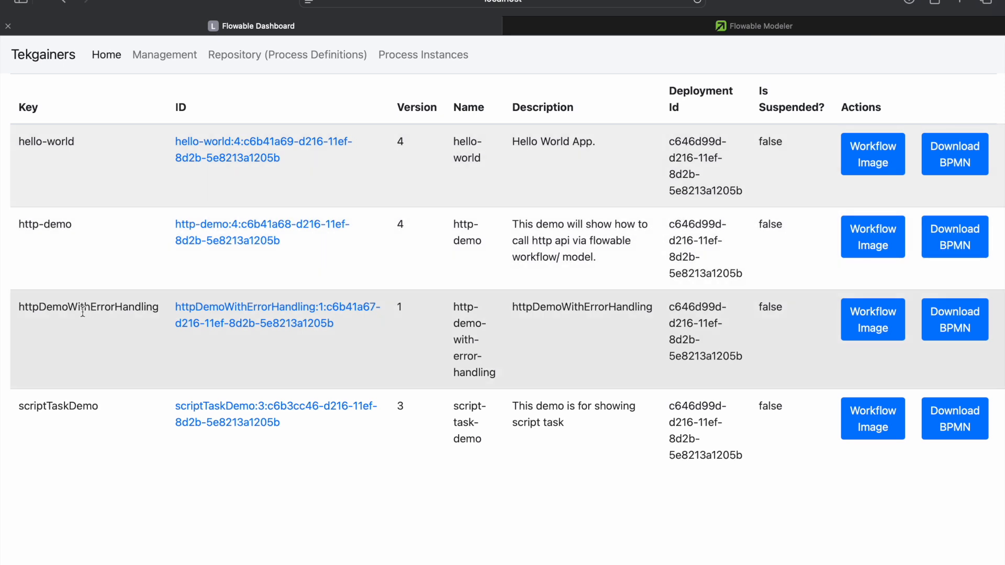
click(286, 320)
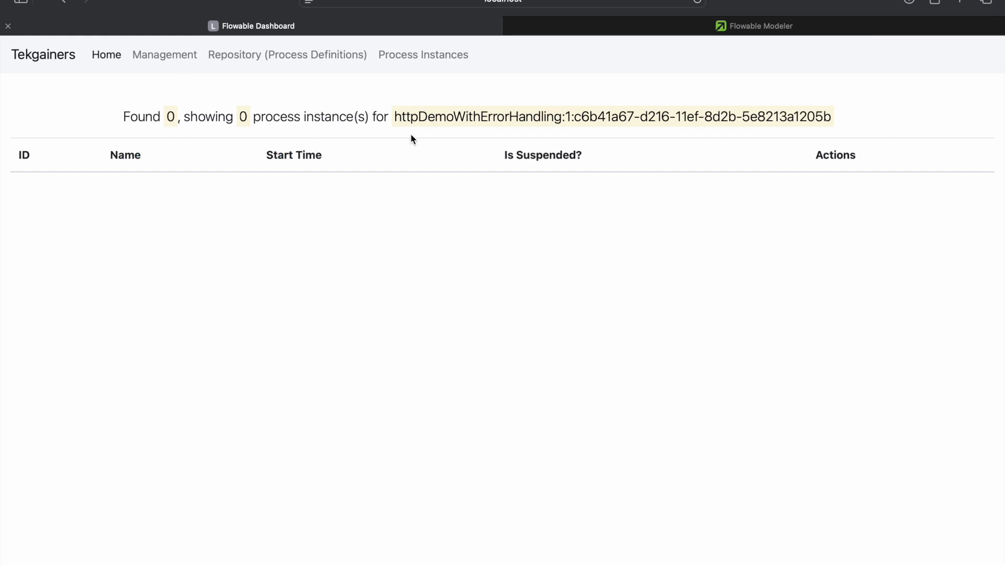
Step: Return to the process definitions and initiate a process for httpDemoWithErrorHandling
click(254, 56)
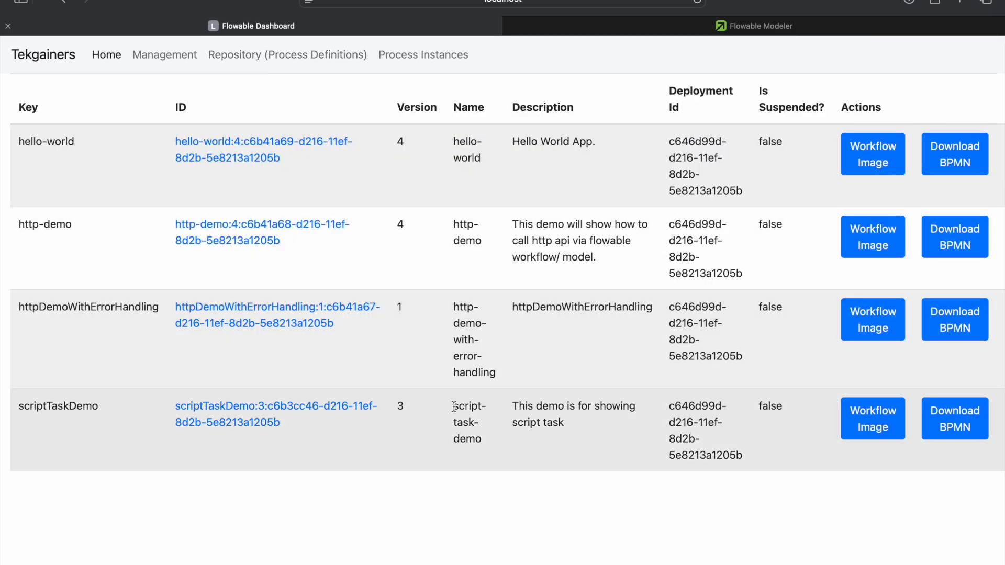
scroll(879, 372, right, 3)
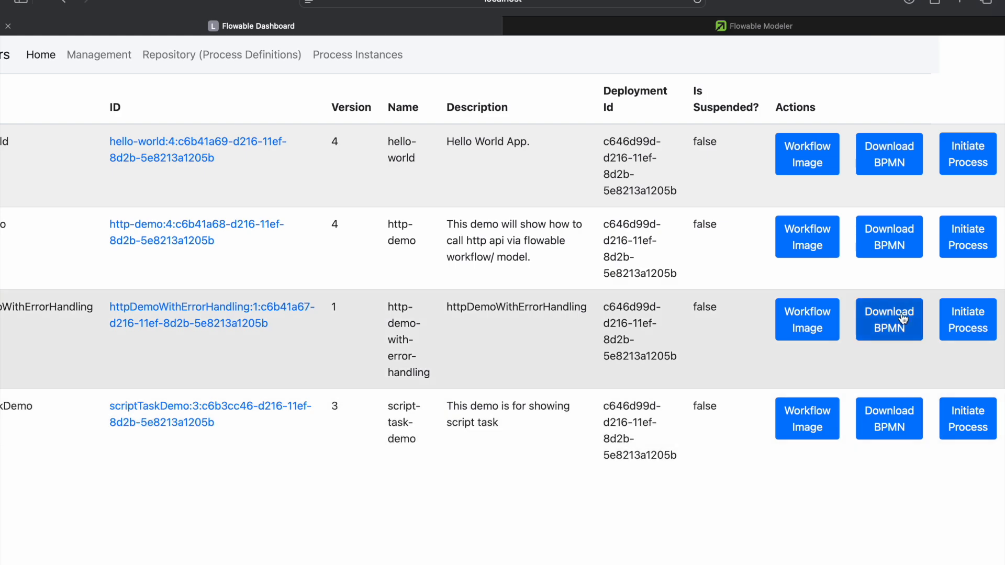
click(966, 320)
click(577, 349)
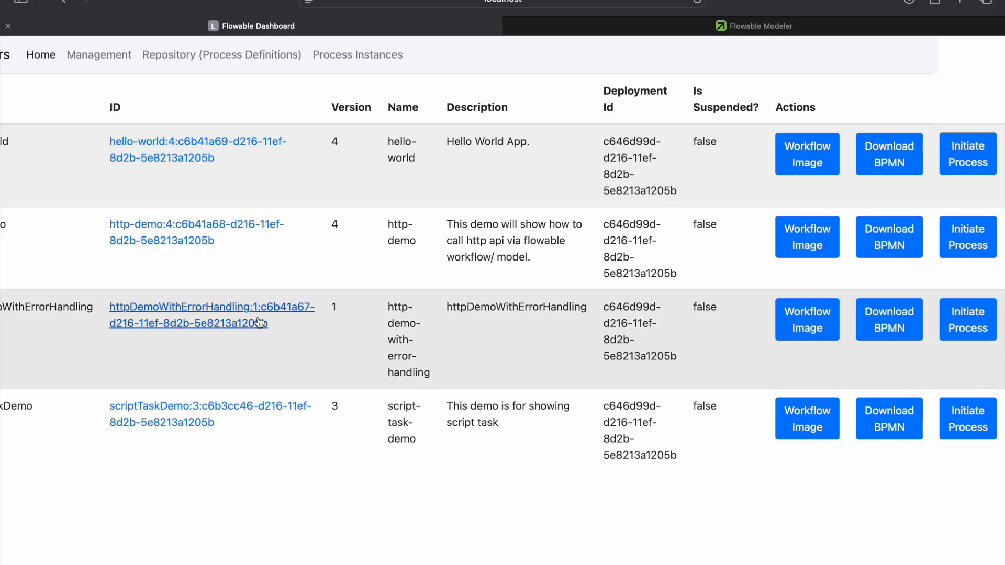
Step: Examine the workflow image of the new httpDemoWithErrorHandling process instance to see which task is active
click(234, 316)
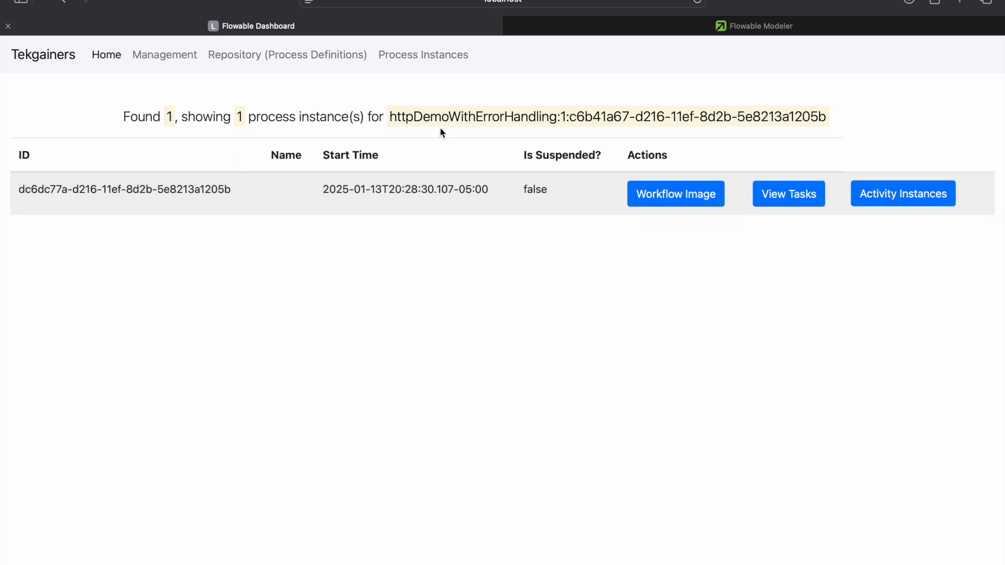
click(711, 200)
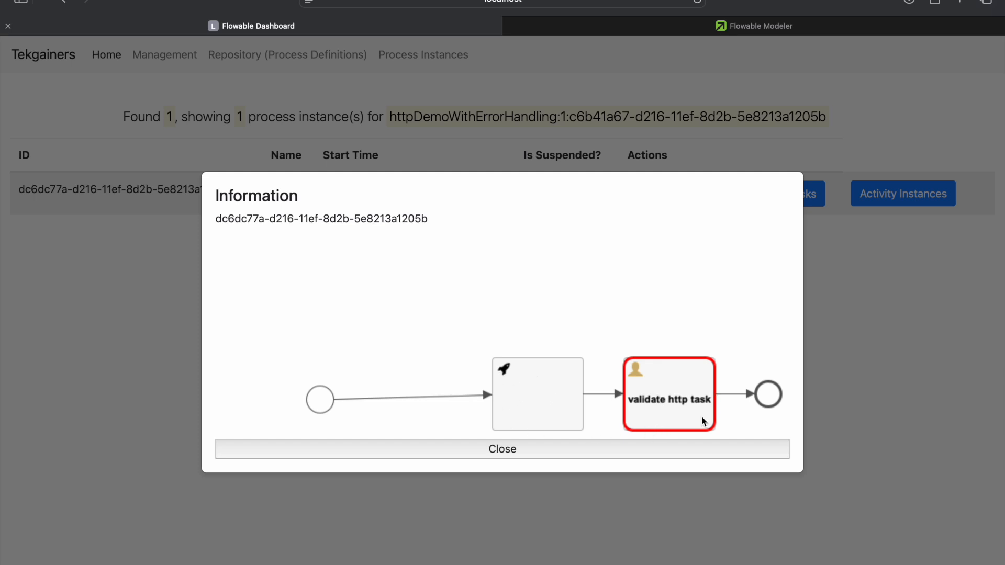
click(612, 449)
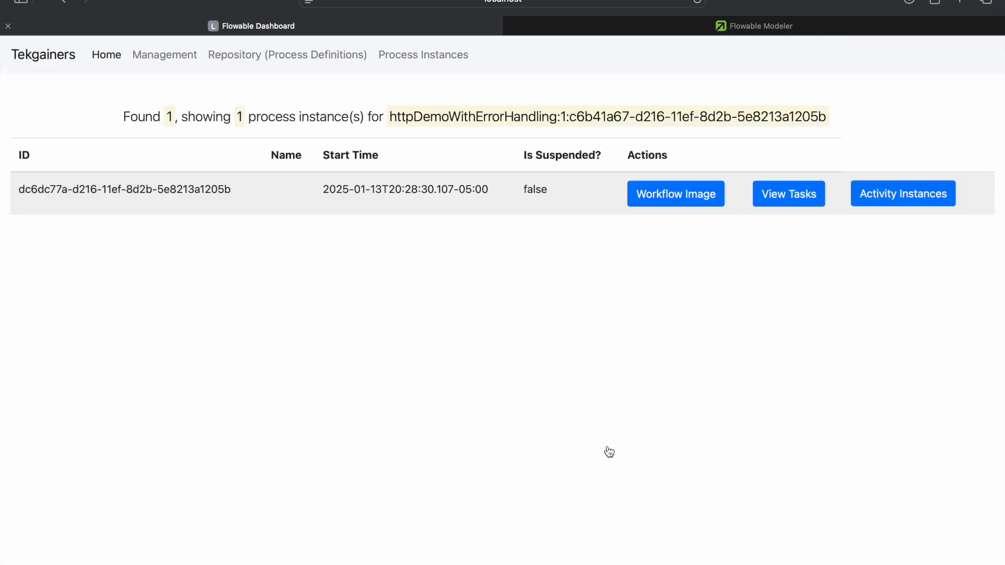
Step: Examine the variables of the httpDemoWithErrorHandling instance's validate http task in the Flowable Dashboard
click(800, 194)
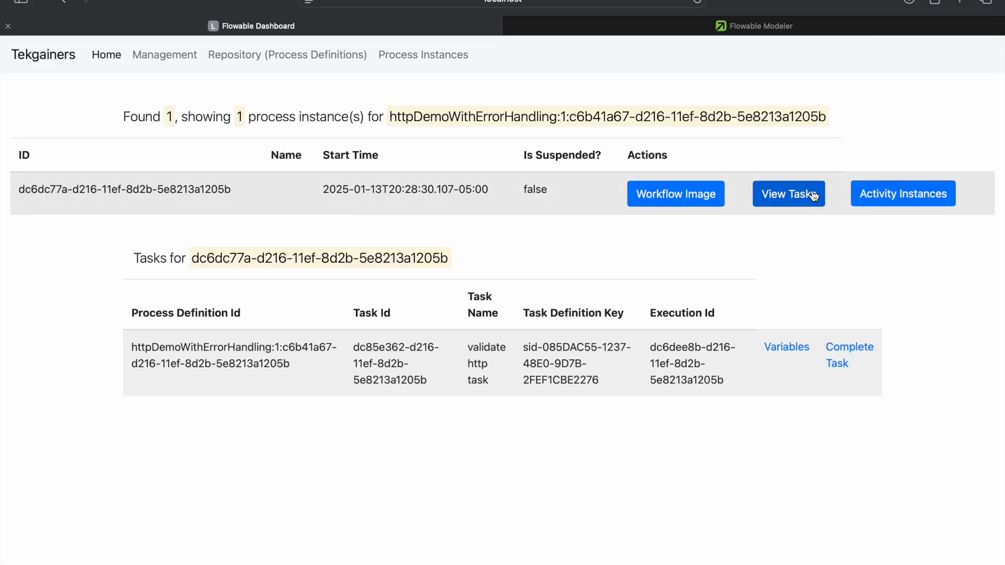
click(781, 353)
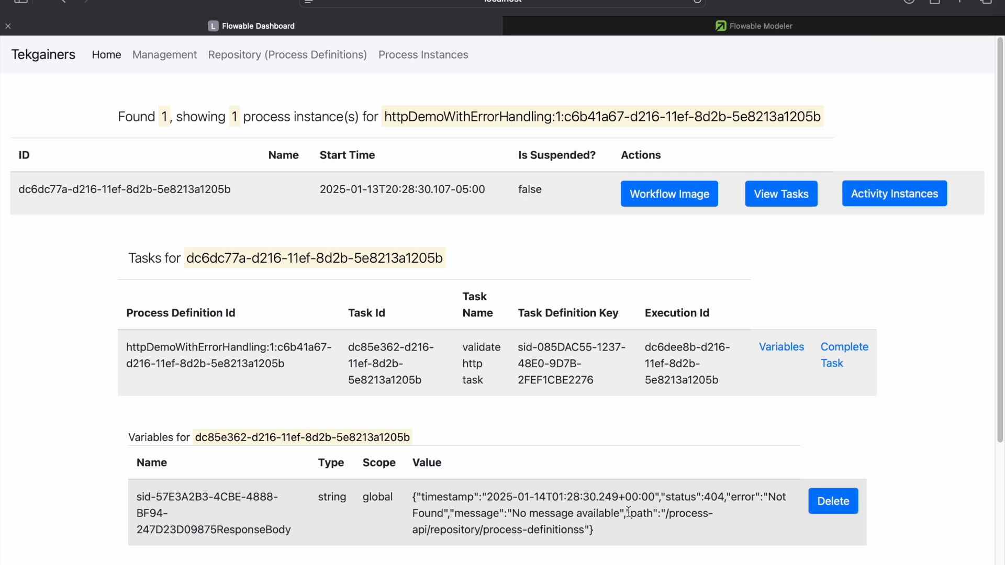
Step: Open http-demo-with-error-handling in the Flowable Modeler's visual editor and attach a boundary error event to the HTTP task's lower edge
click(789, 25)
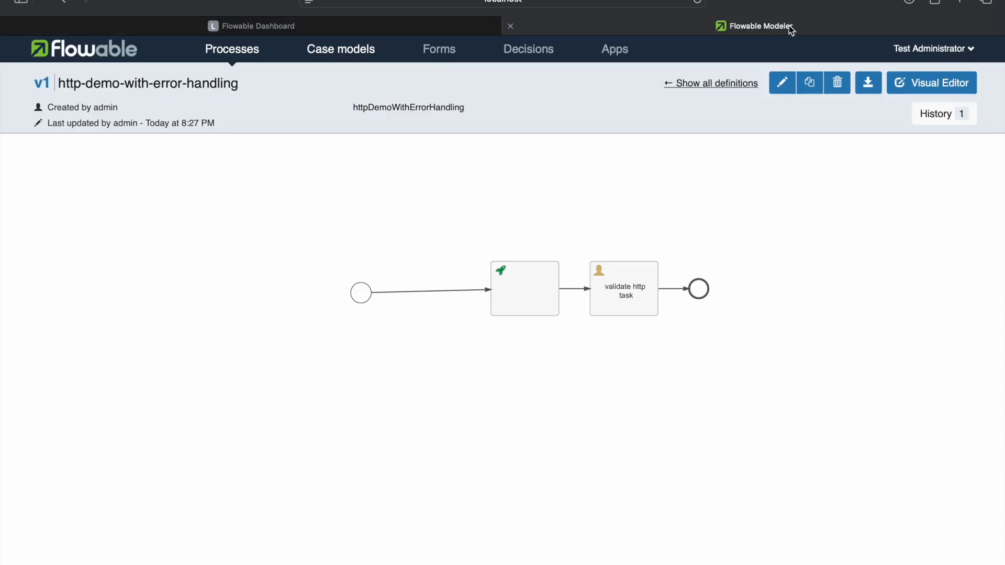
click(942, 84)
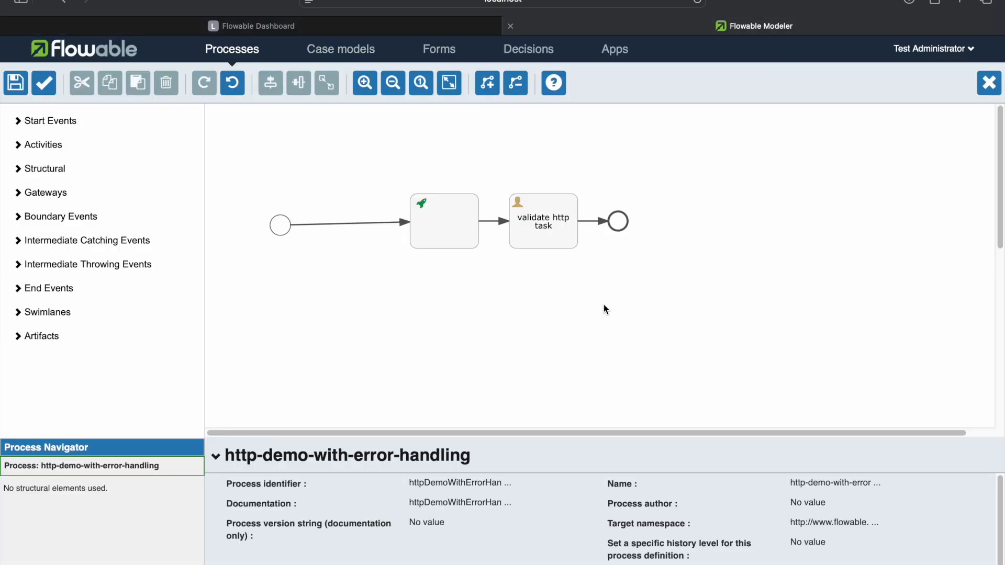
click(19, 218)
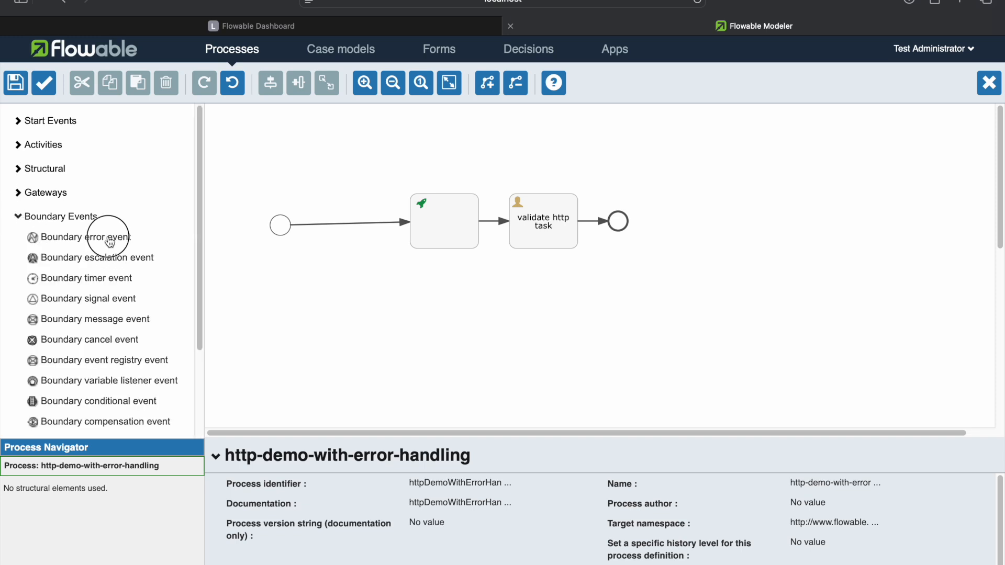
drag(74, 240, 450, 244)
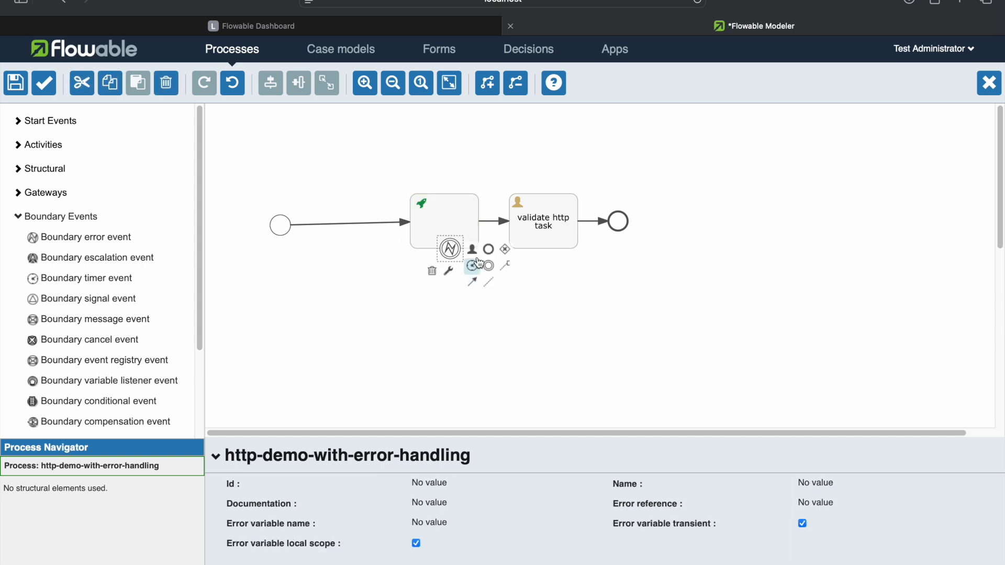
click(451, 308)
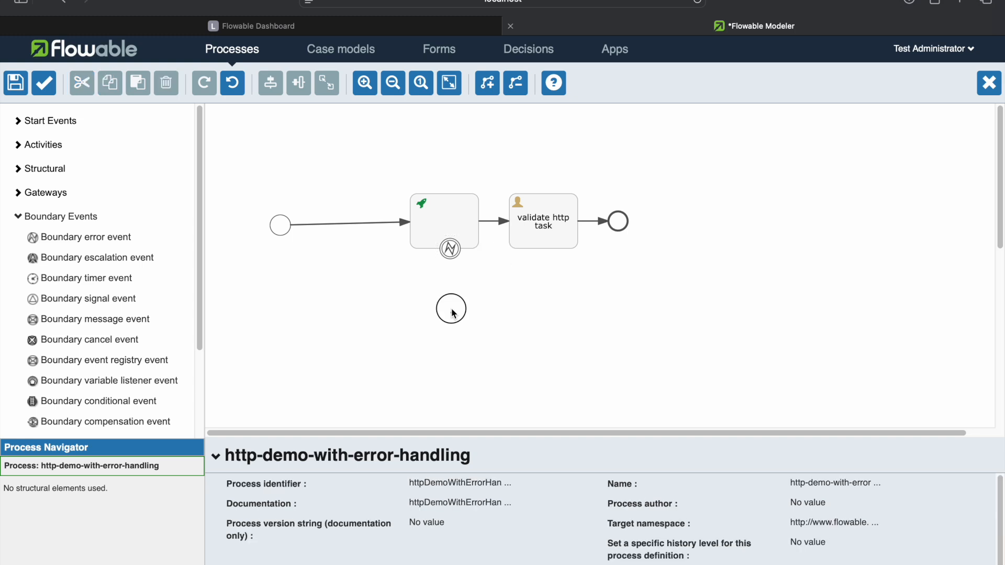
Step: Add a user task named Error Occurred below the HTTP task, fed by the boundary error event, and connect it to a new end event
click(450, 248)
click(473, 250)
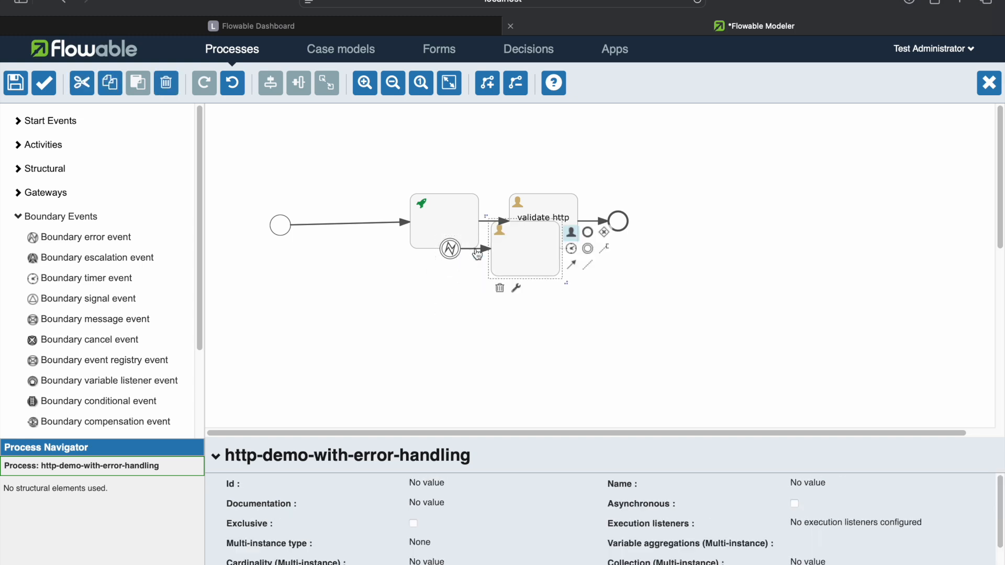
drag(500, 271, 494, 352)
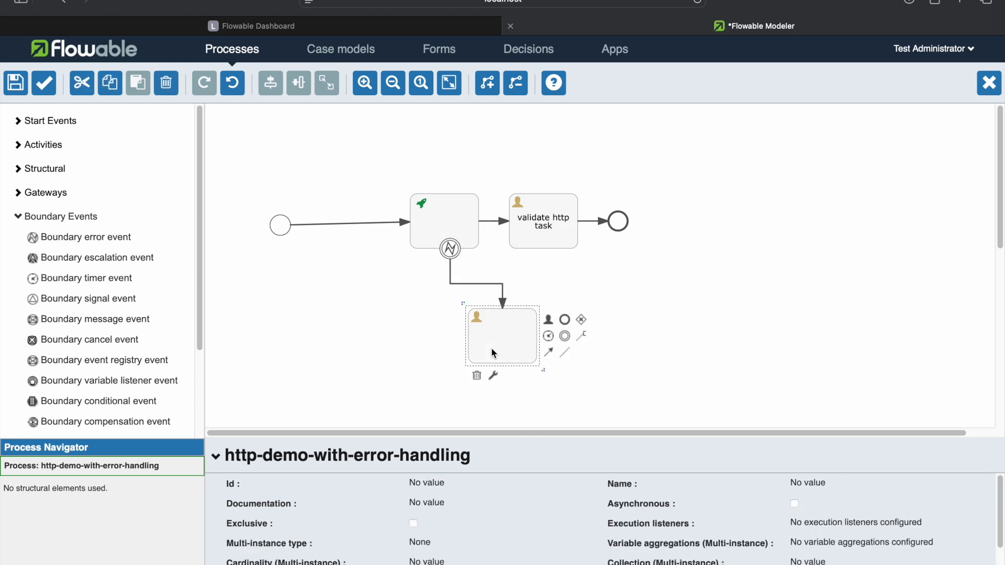
double_click(501, 352)
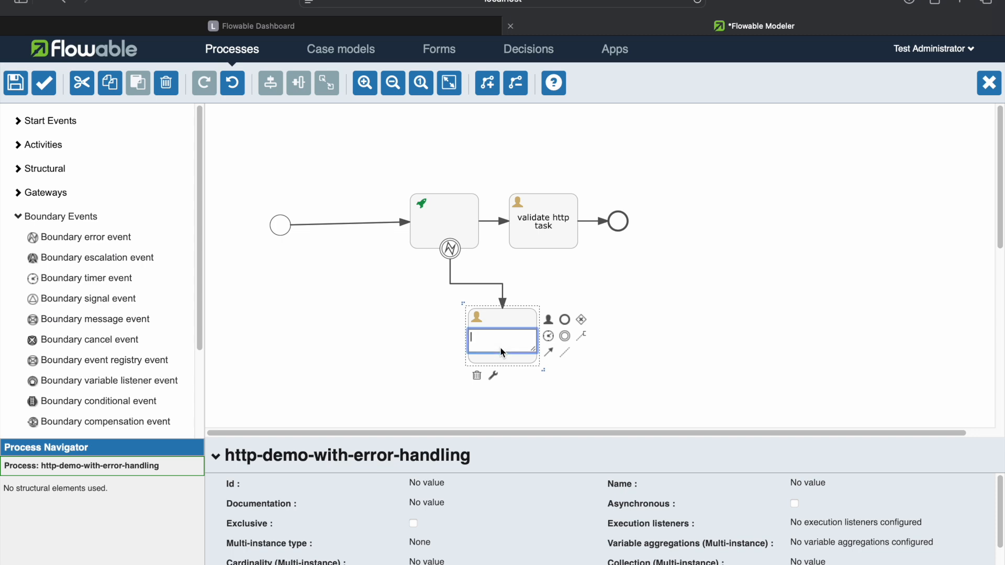
text(Error Occu)
text(rred)
click(565, 319)
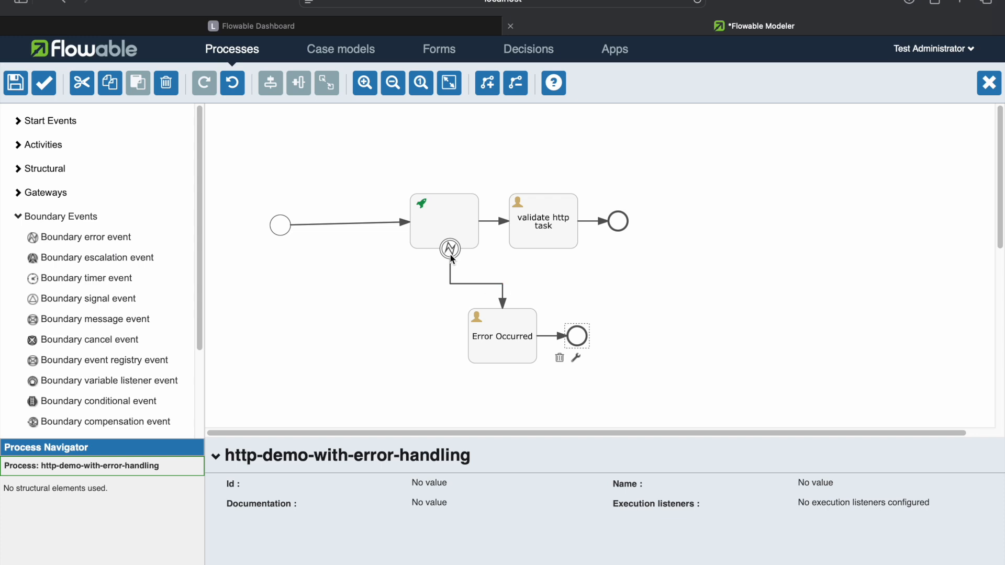
click(410, 272)
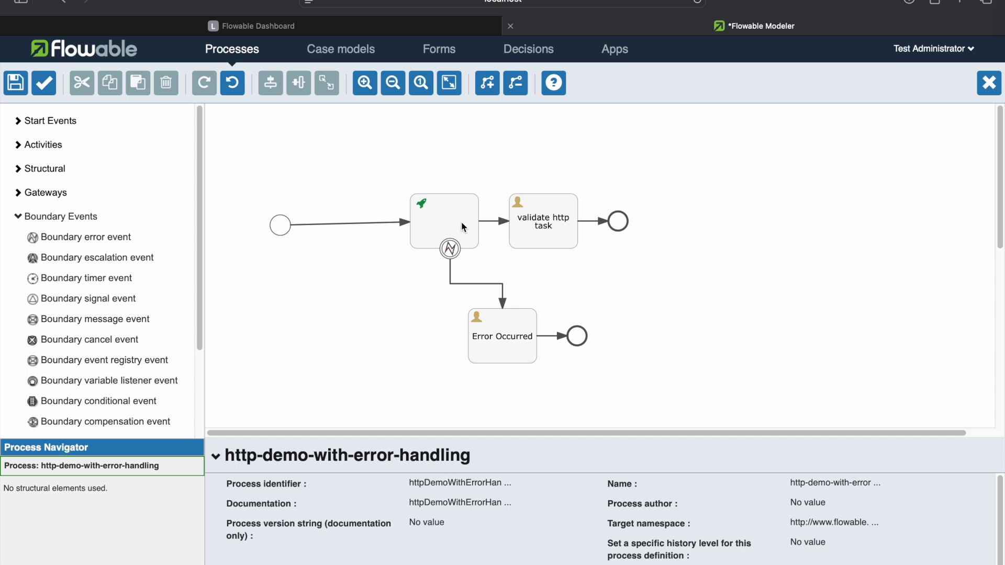
Step: Set the HTTP task's handle status codes to 500,502,503,400,404
click(462, 226)
scroll(704, 563, down, 3)
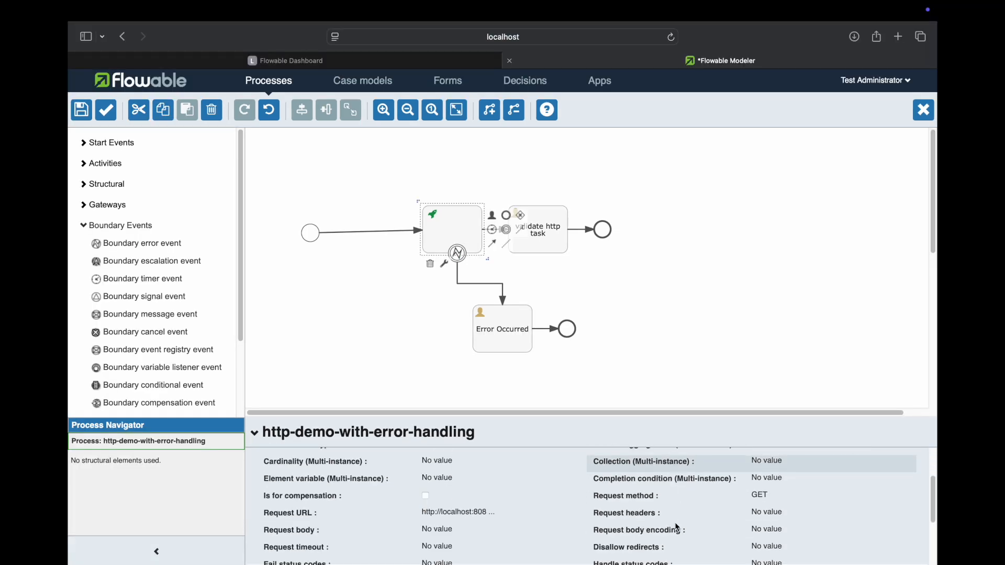
scroll(678, 528, down, 1)
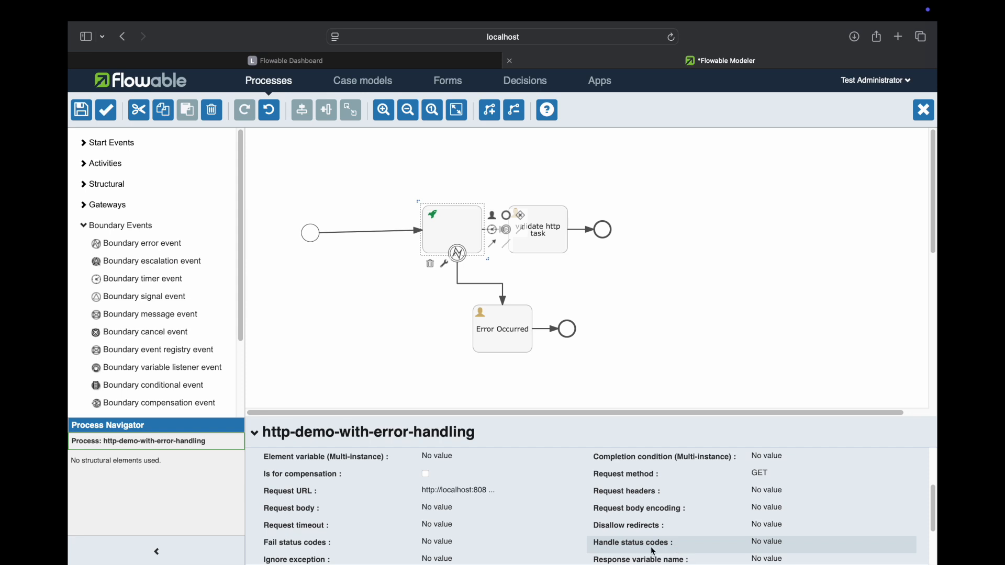
mouse_move(657, 553)
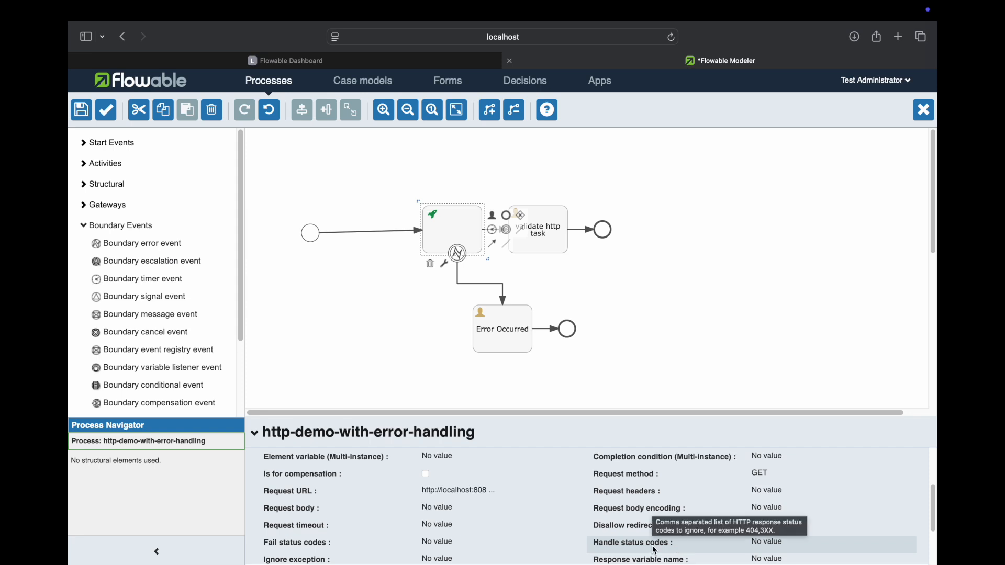
click(783, 552)
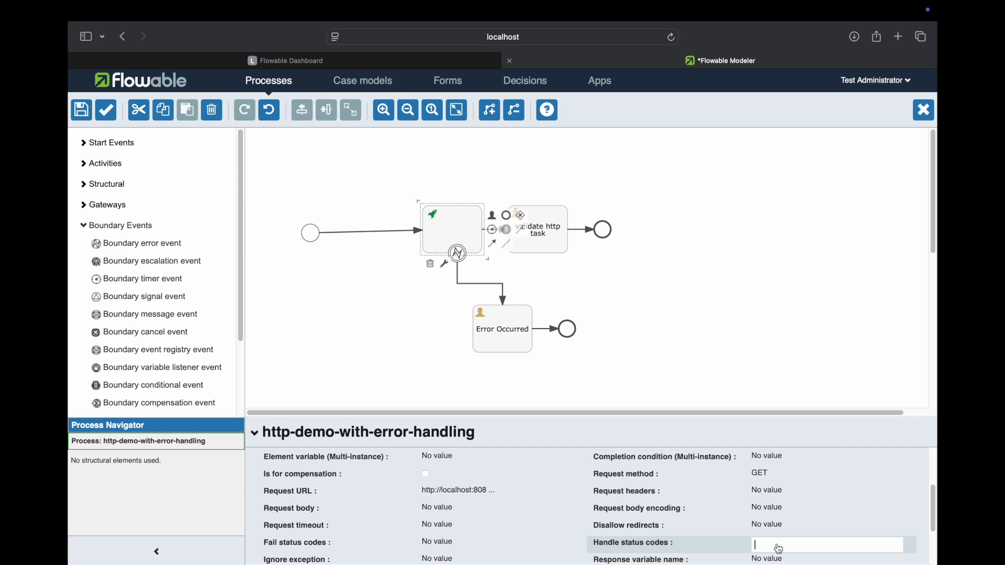
text(500,502,503,400,404)
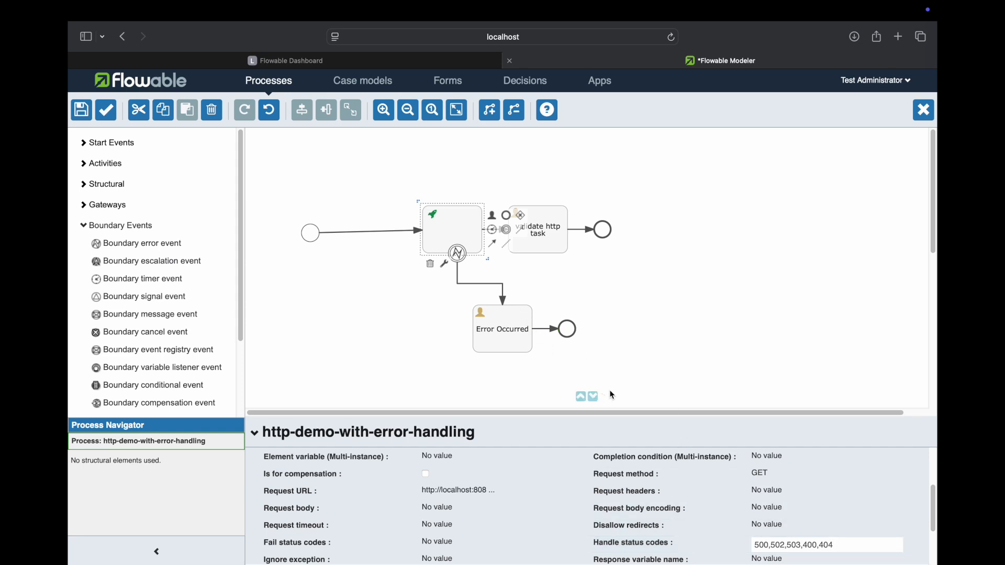
key(Return)
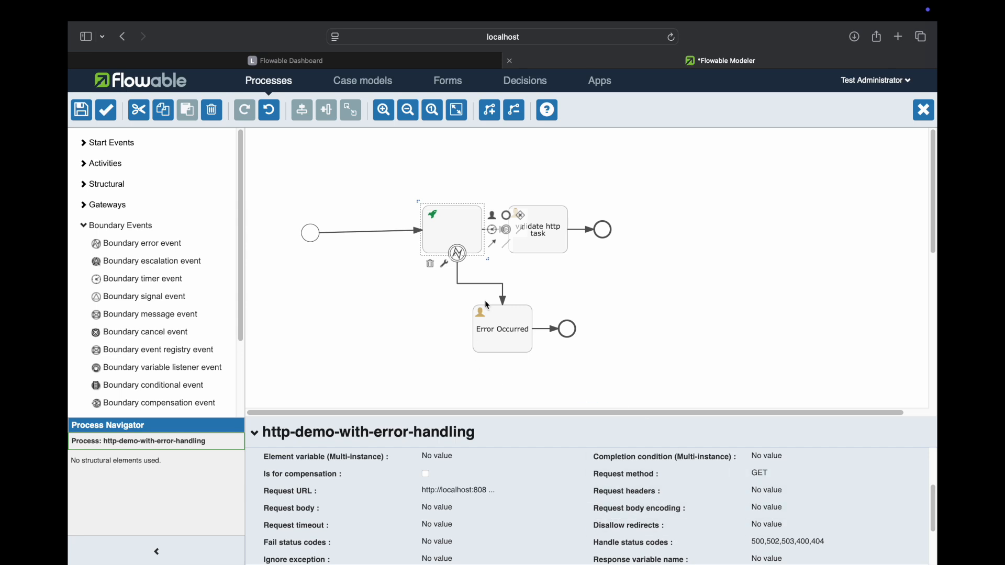
Step: Save the http-demo-with-error-handling model, close the editor and download its BPMN file
click(88, 112)
click(531, 353)
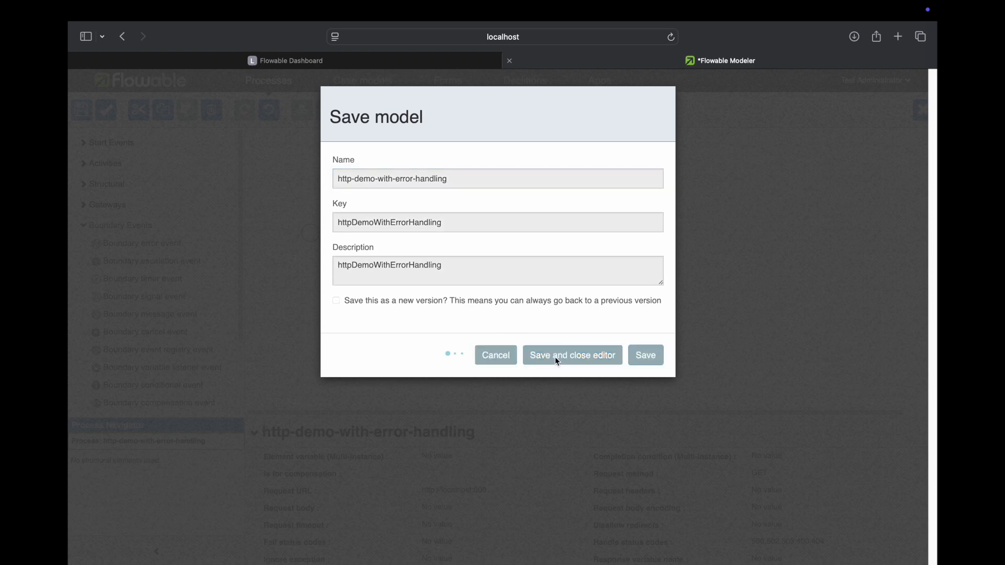
click(283, 211)
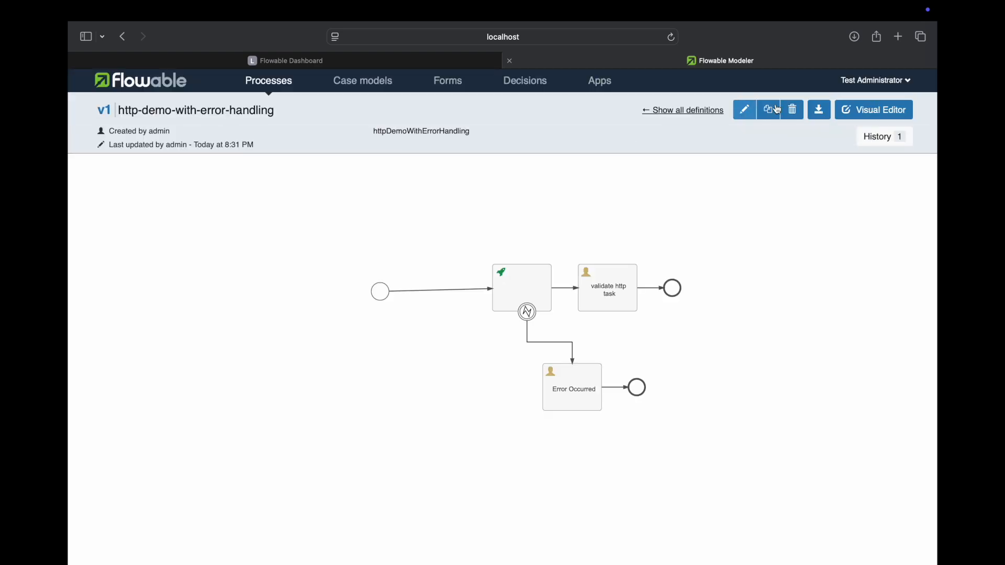
click(825, 120)
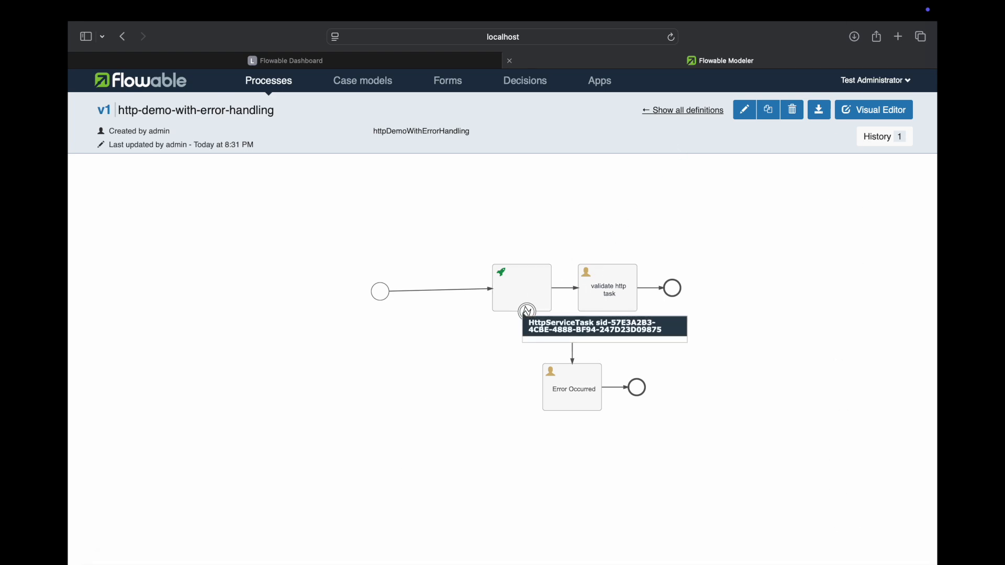
Step: Open the downloaded http-demo-with-error-handling.bpmn20-2.xml from Finder in TextEdit and copy its entire content
mouse_move(348, 531)
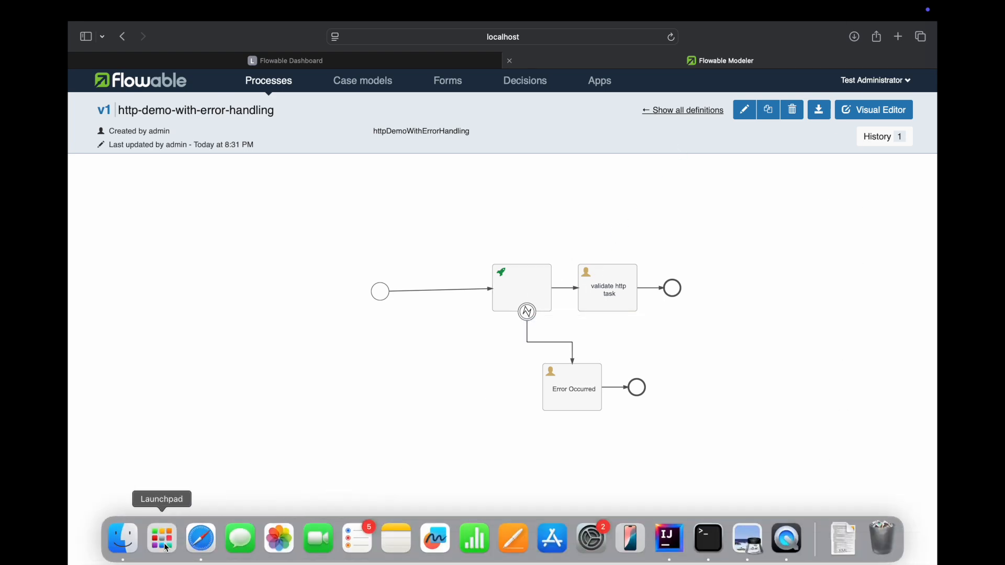
click(121, 541)
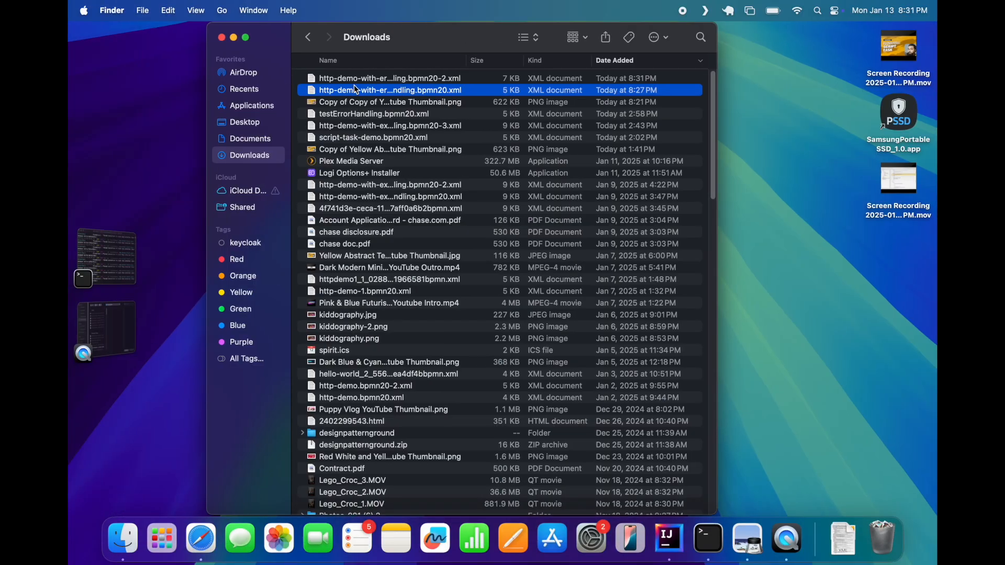
click(364, 79)
right_click(366, 78)
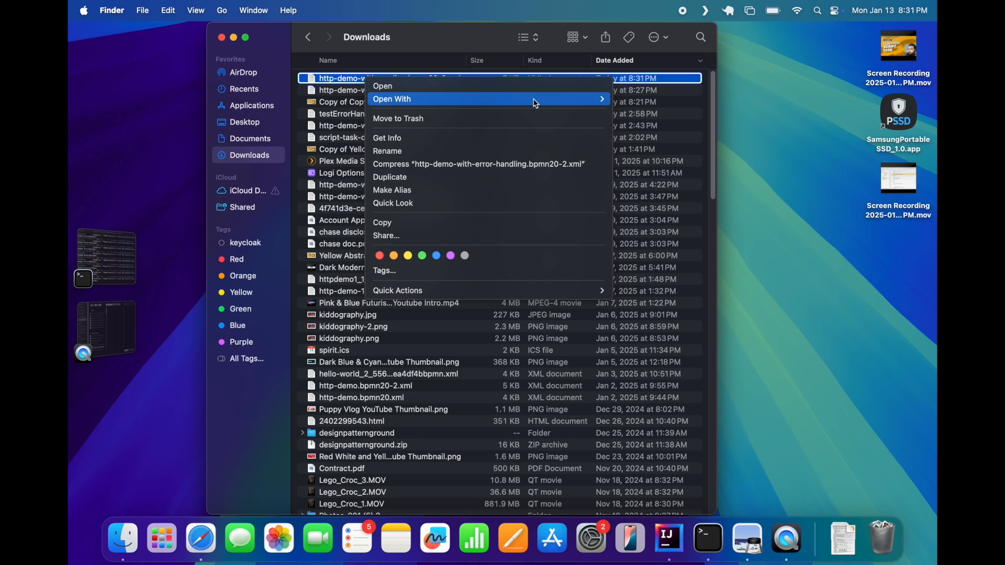
mouse_move(533, 101)
click(643, 145)
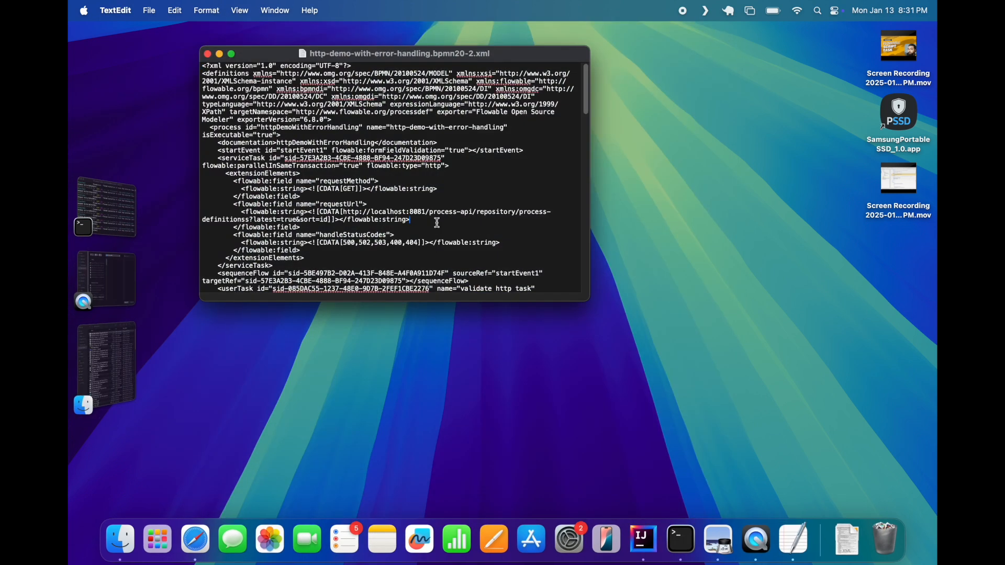
key(super+a)
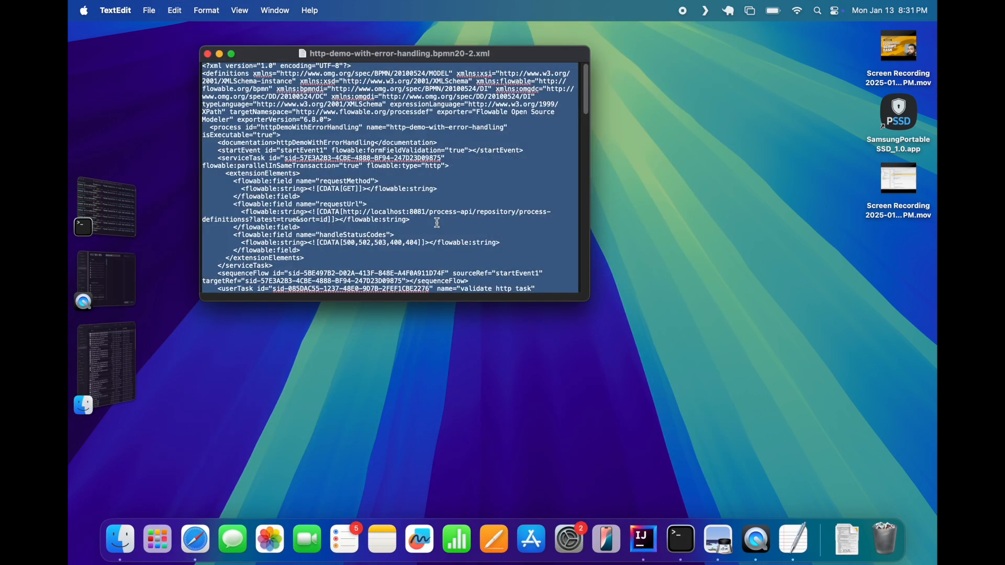
Step: Replace the content of http-demo-with-error-handling.bpmn20.xml in IntelliJ IDEA with the copied XML and rerun the Main application
click(630, 533)
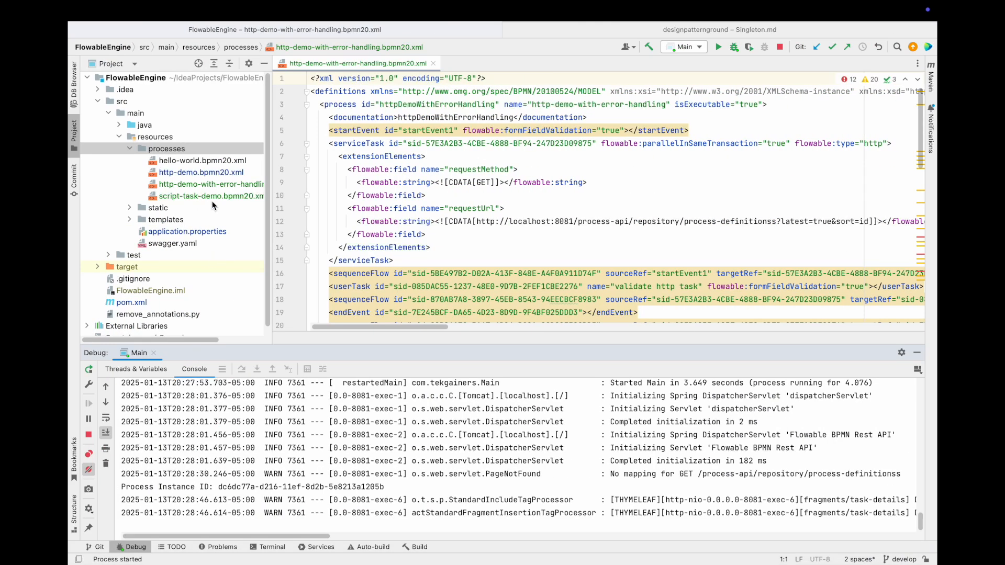
click(220, 184)
click(499, 222)
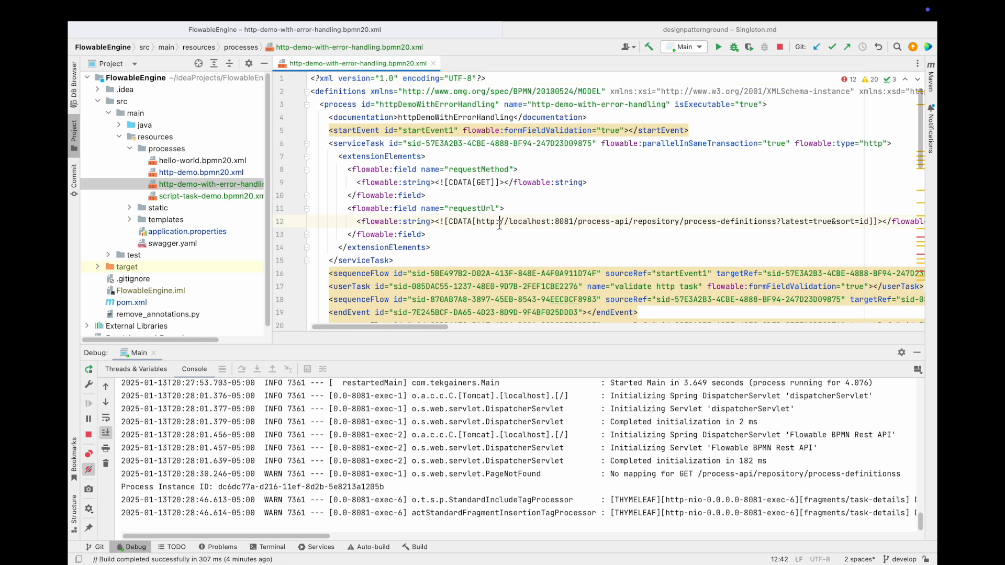
key(super+a)
key(super+v)
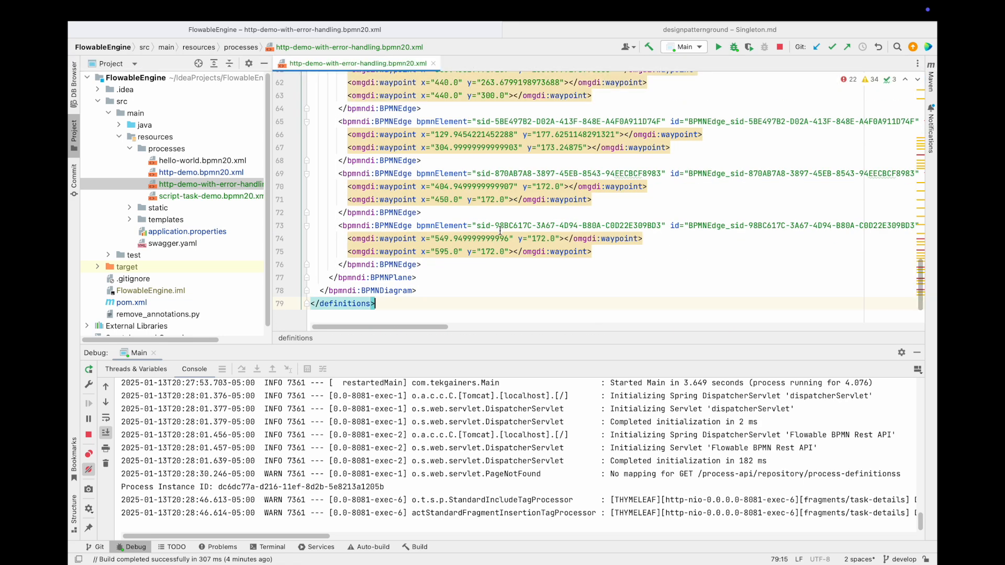
key(super+r)
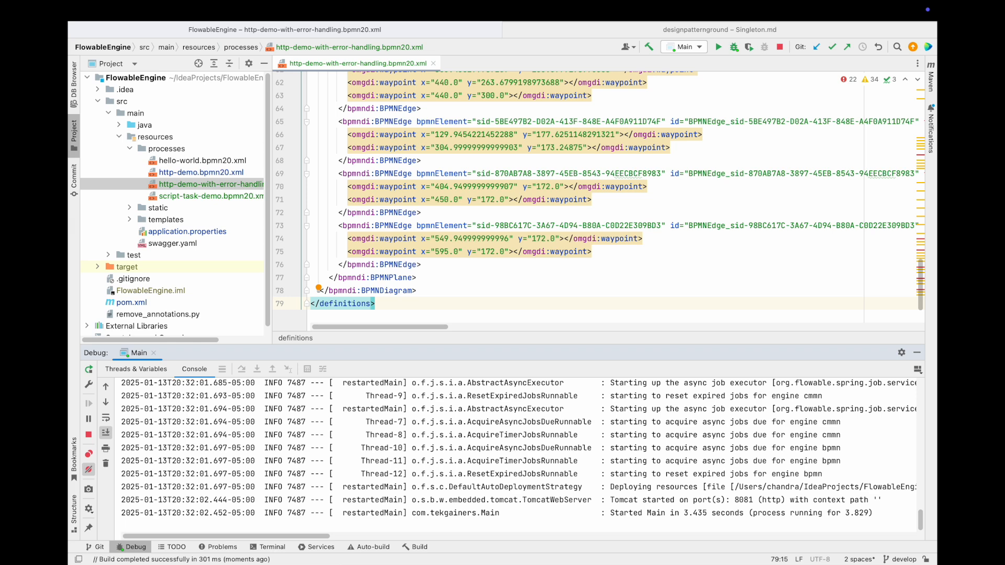
Step: Switch to the Flowable Dashboard in Safari and initiate a process for version 2 of the httpDemoWithErrorHandling definition
key(super+Tab)
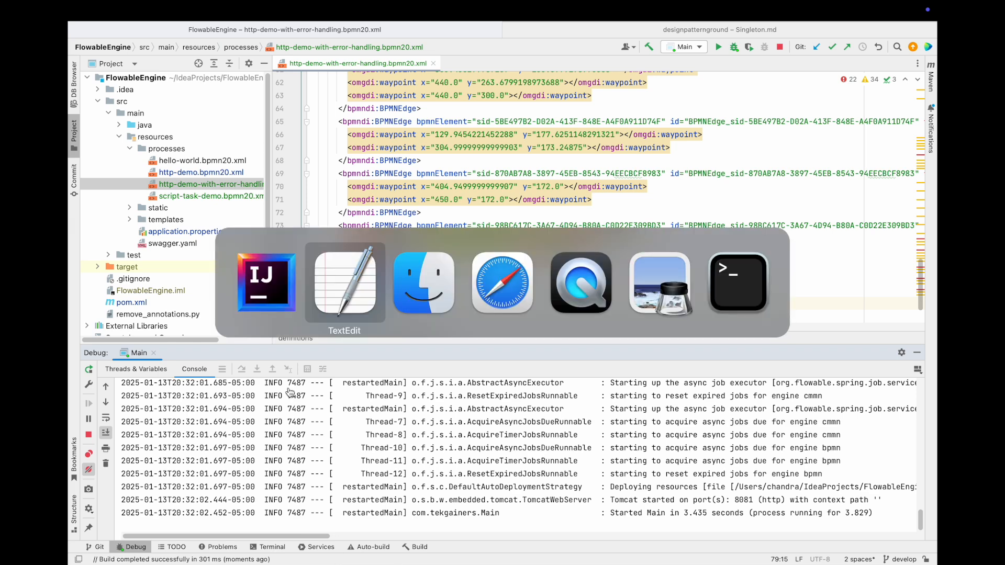
key(super+Tab)
key(super+Tab)
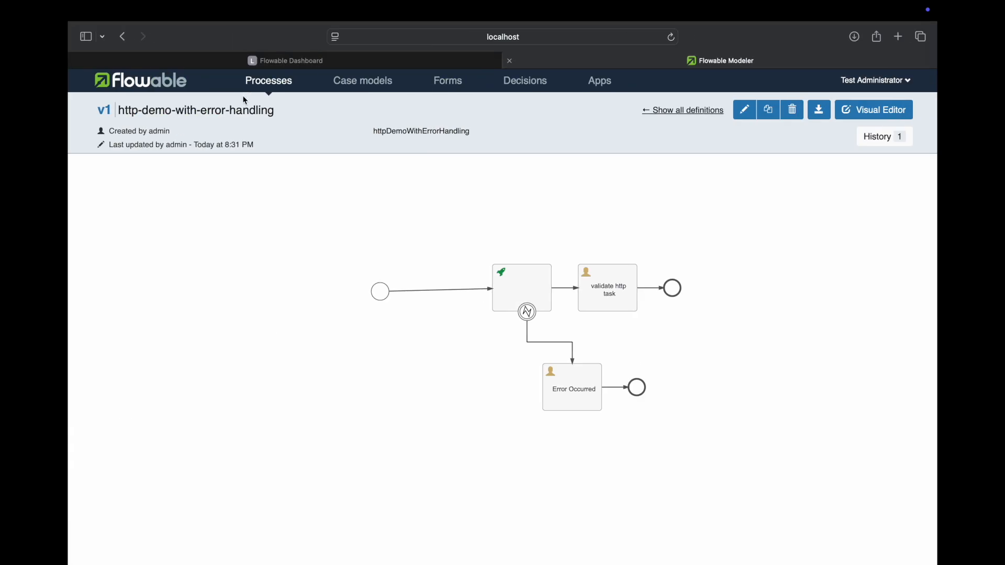
click(313, 63)
click(300, 90)
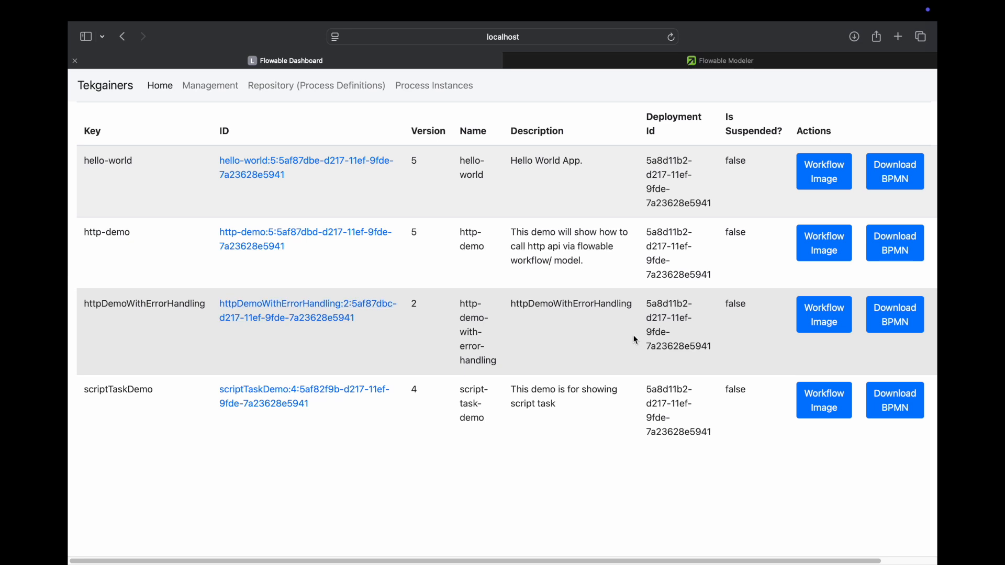
scroll(680, 532, right, 3)
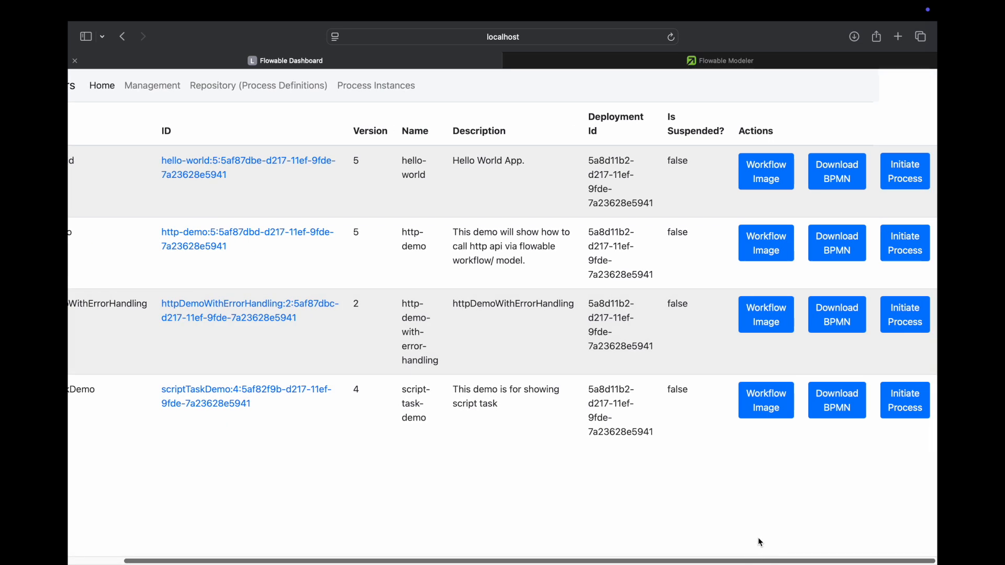
click(919, 302)
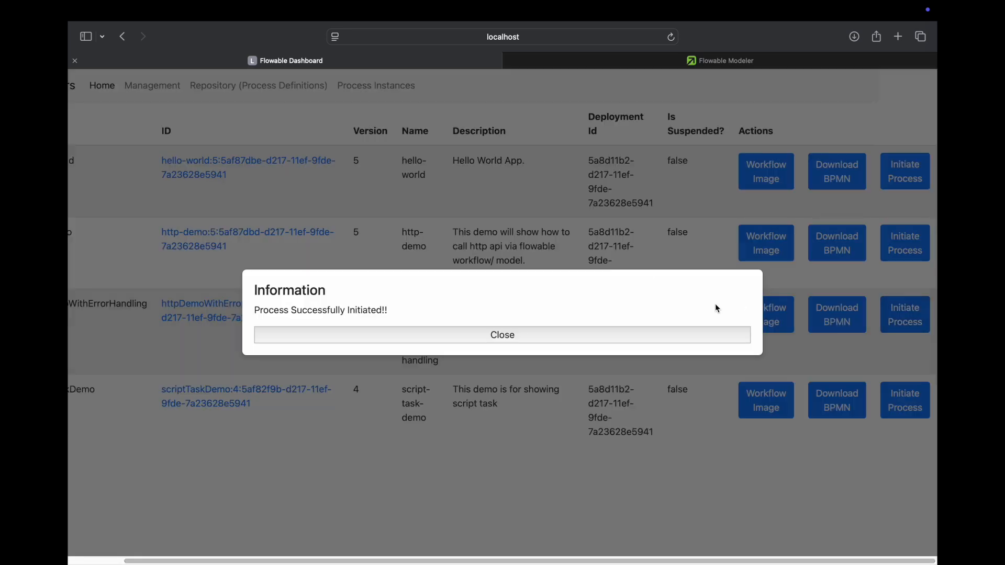
Step: Close the initiation message, open the process instances of httpDemoWithErrorHandling version 2 and inspect the running instance's workflow image
click(623, 343)
click(252, 298)
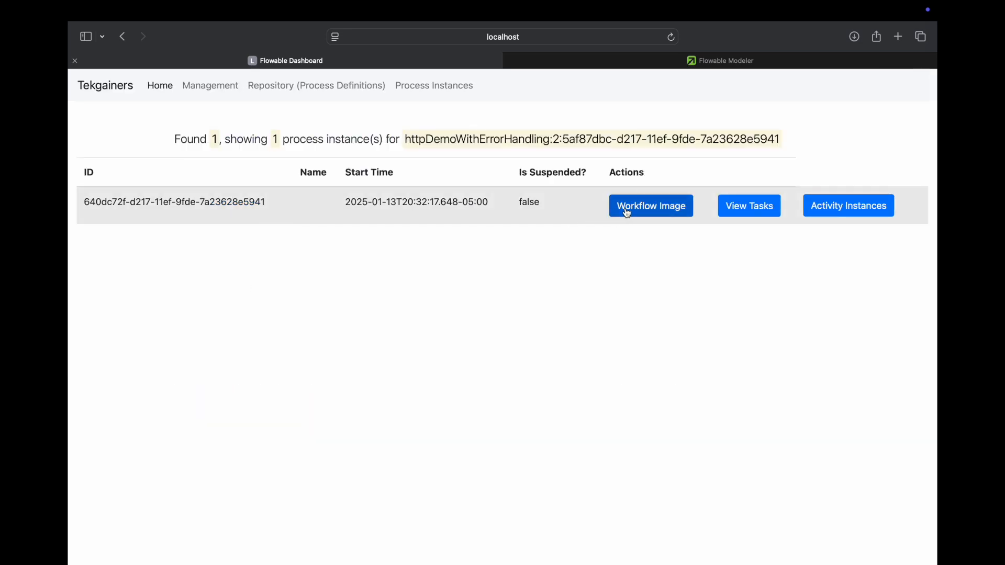
click(627, 213)
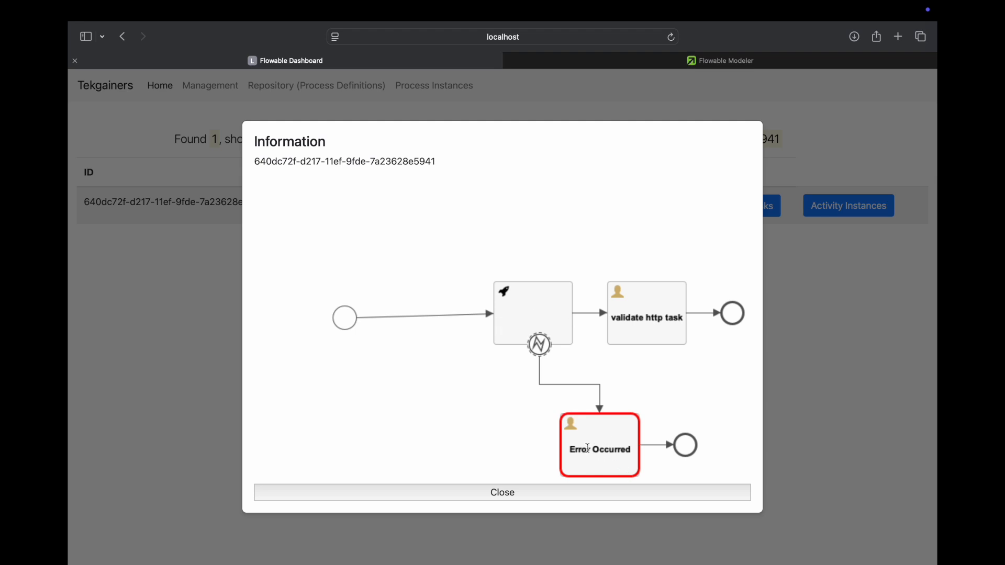
click(549, 493)
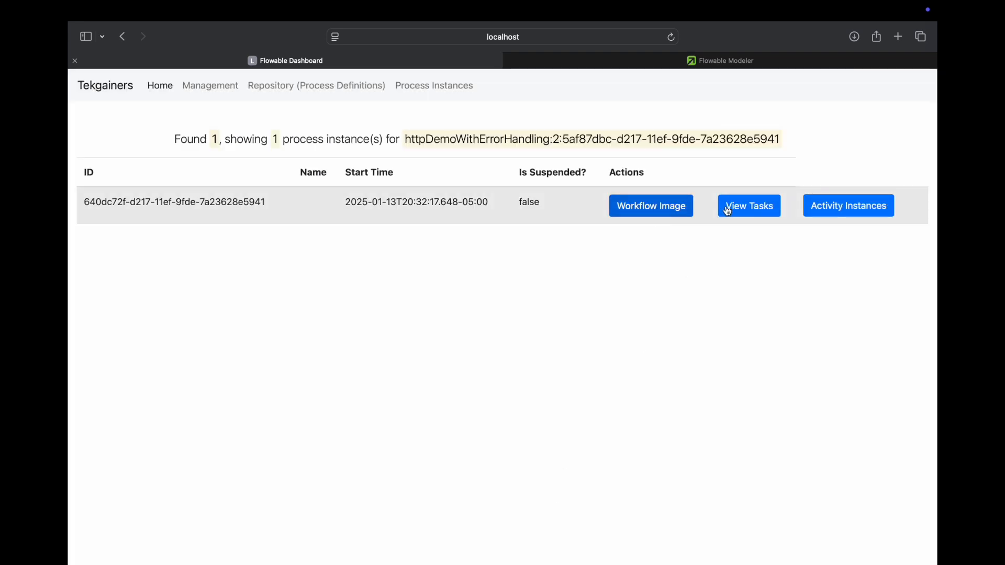
Step: View the instance's tasks and the Error Occurred task's variables, and check them against the workflow image
click(748, 206)
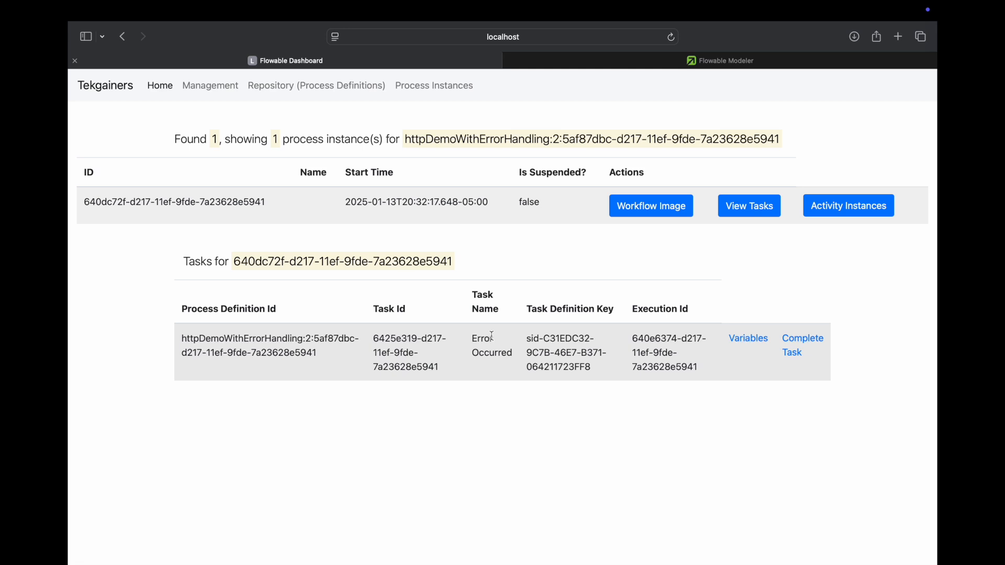
click(749, 338)
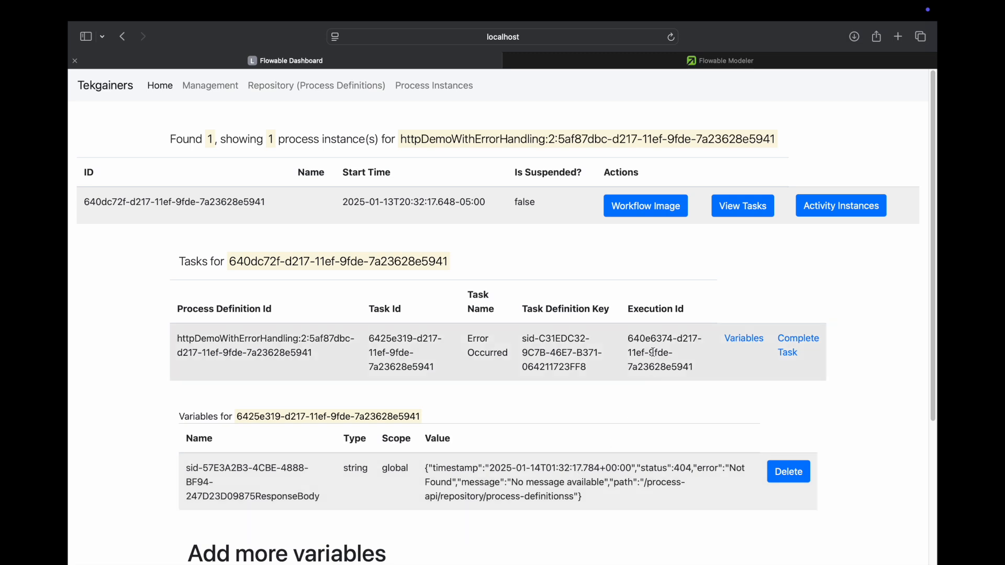
click(647, 213)
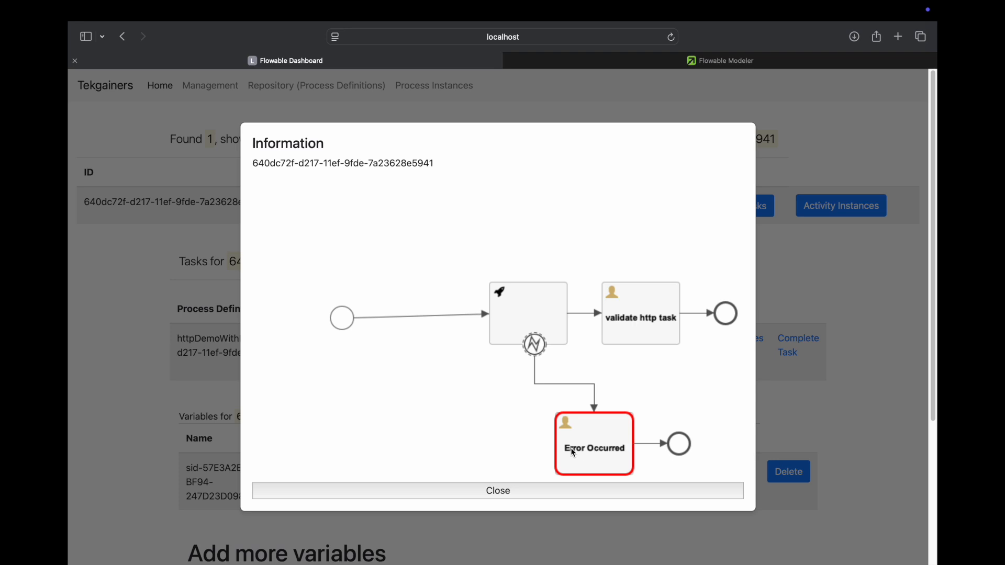
click(647, 490)
Step: Complete the Error Occurred task and recheck the process instances of httpDemoWithErrorHandling version 2
click(800, 345)
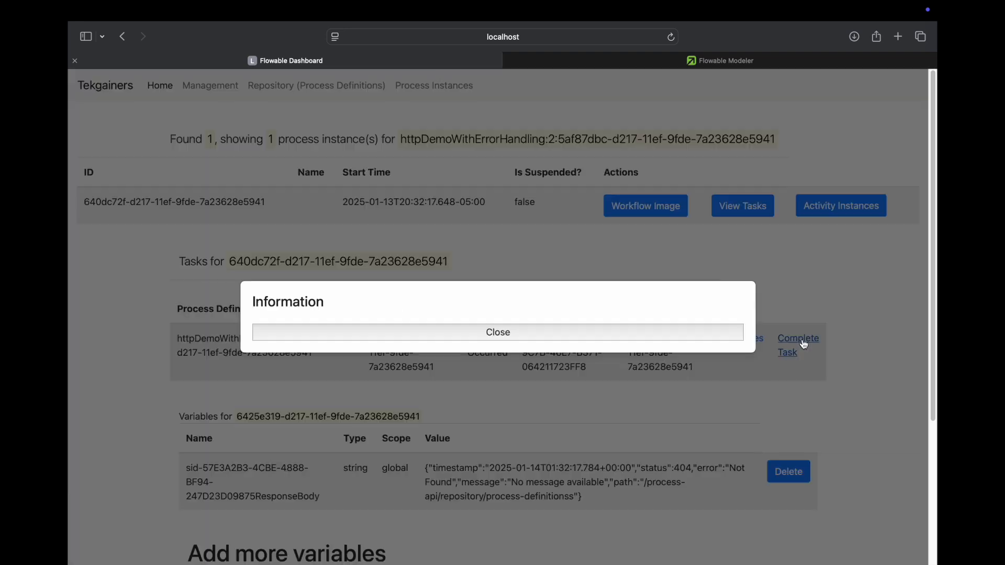
click(630, 335)
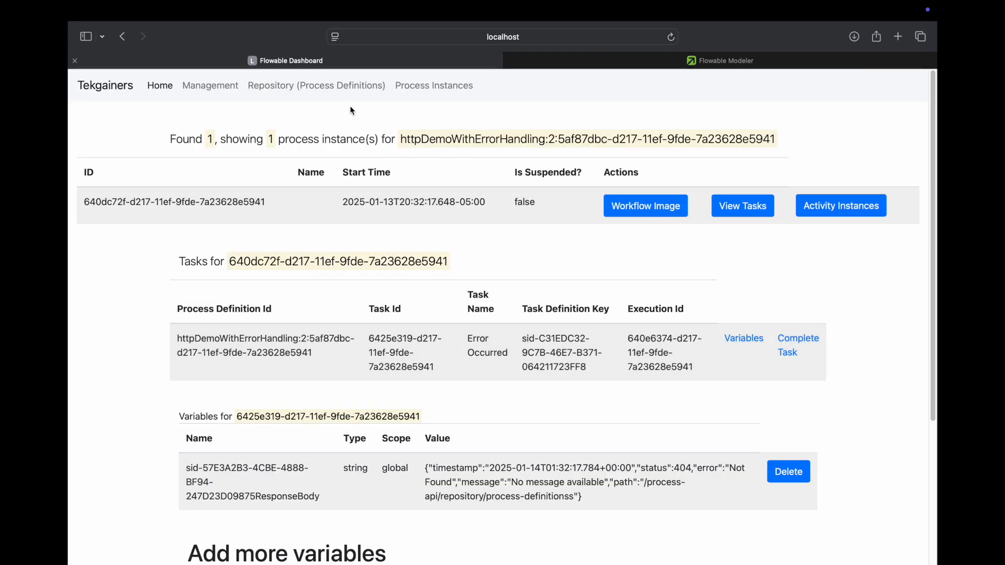
click(351, 88)
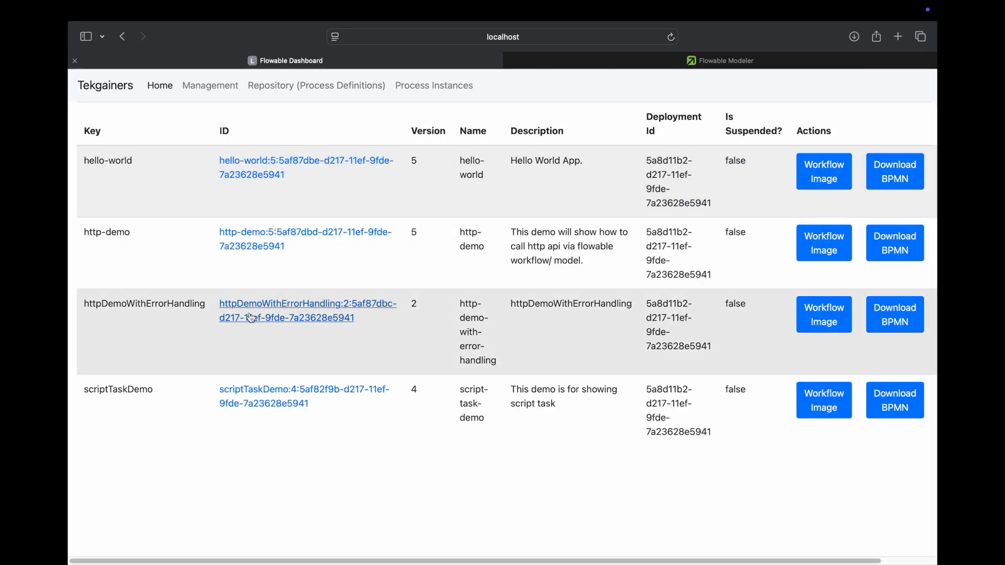
click(277, 310)
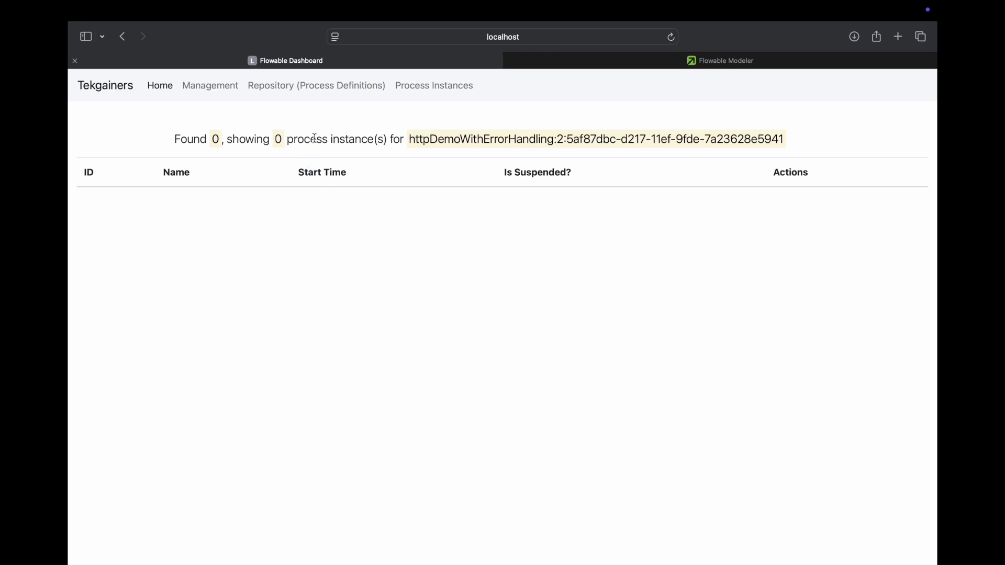
Step: Switch to IntelliJ IDEA, correct process-definitionss to process-definitions in the requestUrl of http-demo-with-error-handling.bpmn20.xml, and rerun the Main application
key(super+Tab)
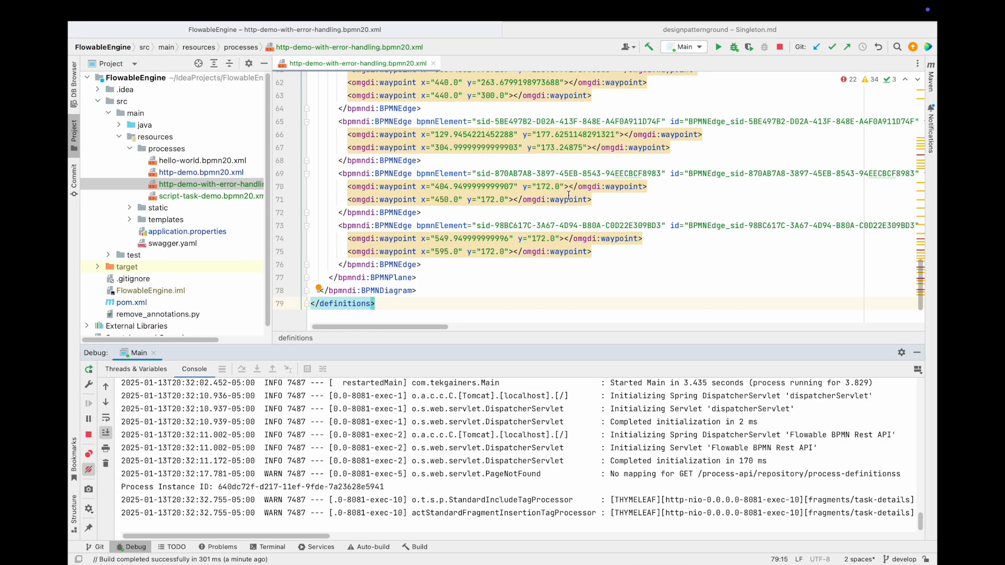
click(568, 193)
scroll(567, 193, up, 10)
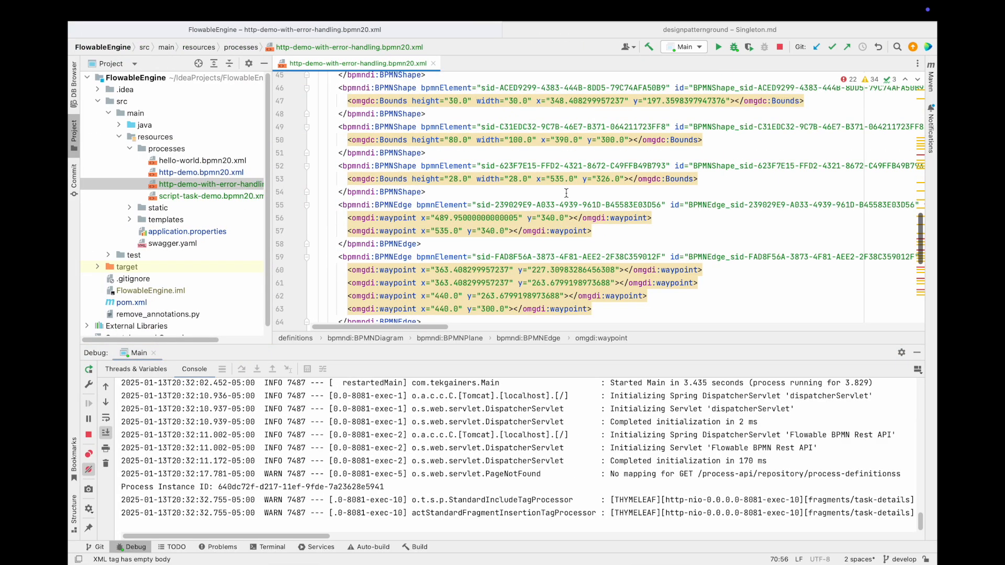
scroll(566, 192, up, 10)
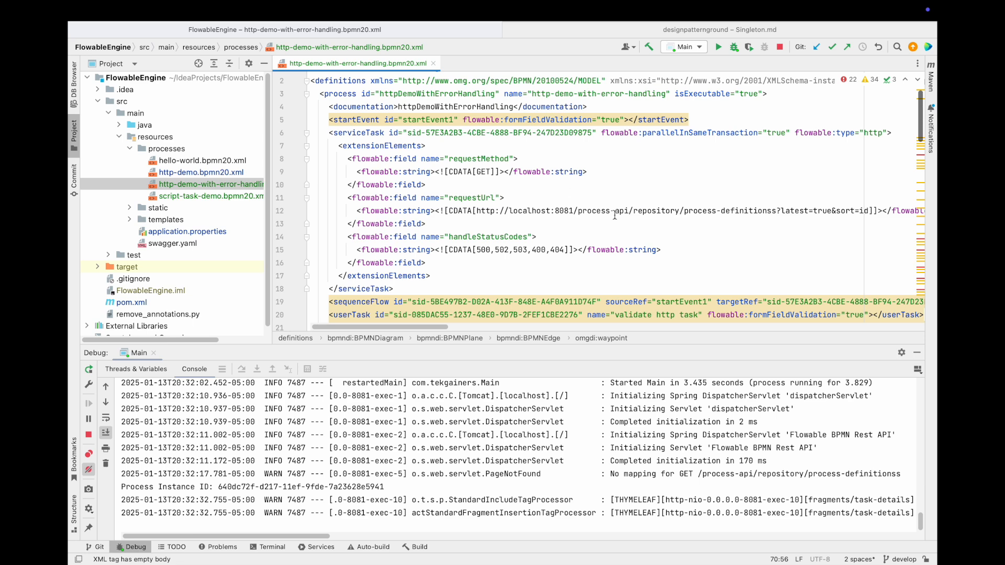
click(777, 211)
key(BackSpace)
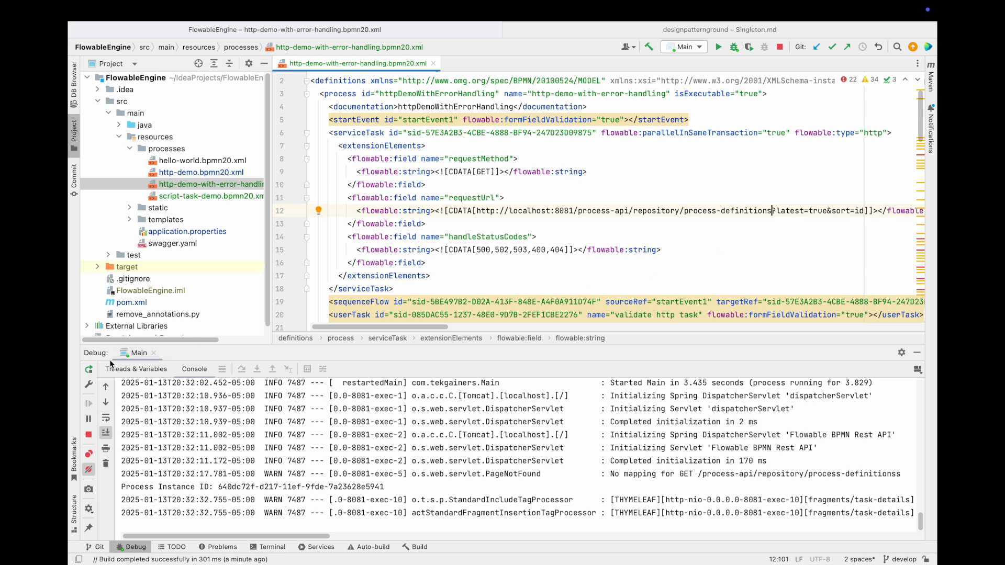
click(89, 369)
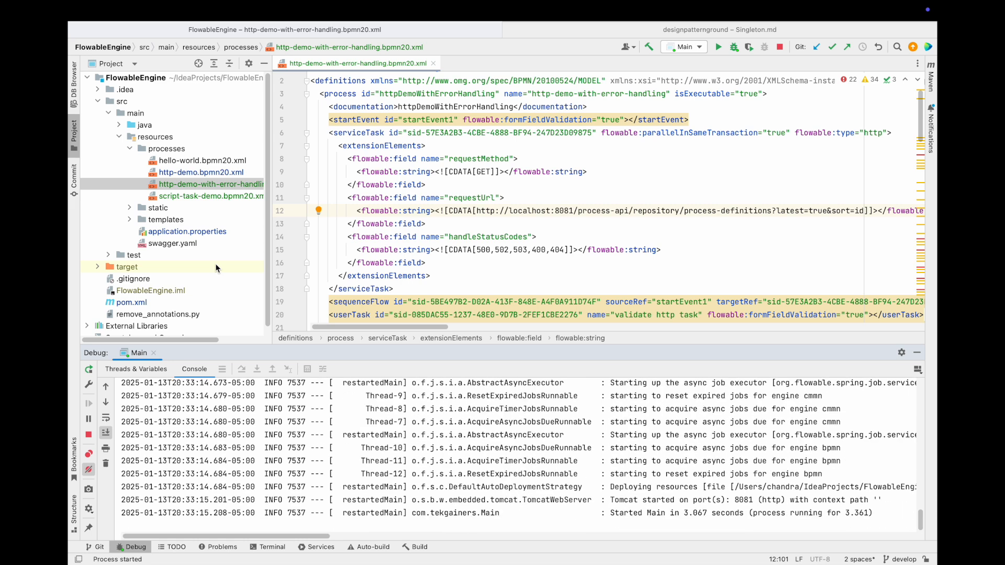
Step: Switch to the Flowable Dashboard in Safari and initiate a process for version 3 of the httpDemoWithErrorHandling definition
key(super+Tab)
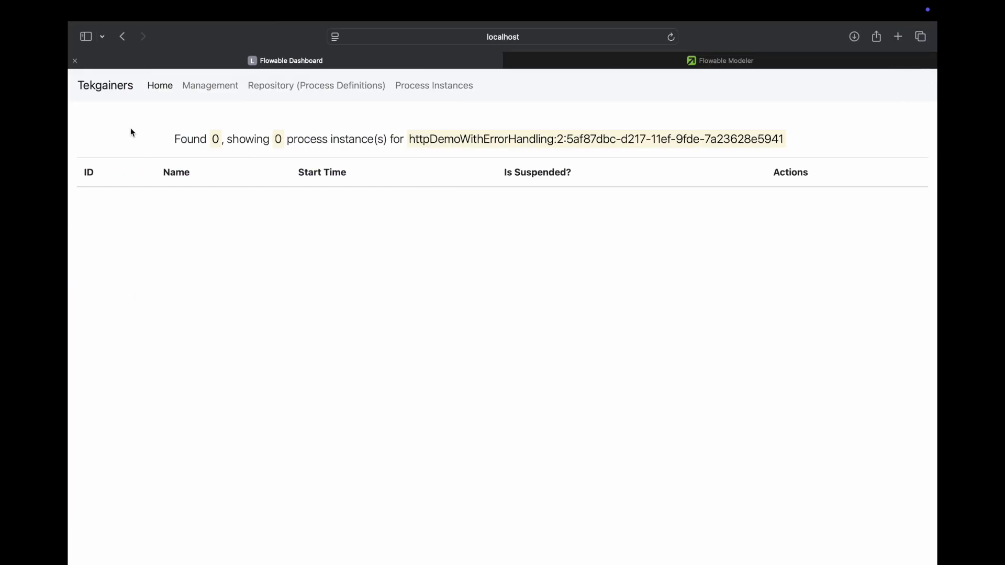
click(282, 87)
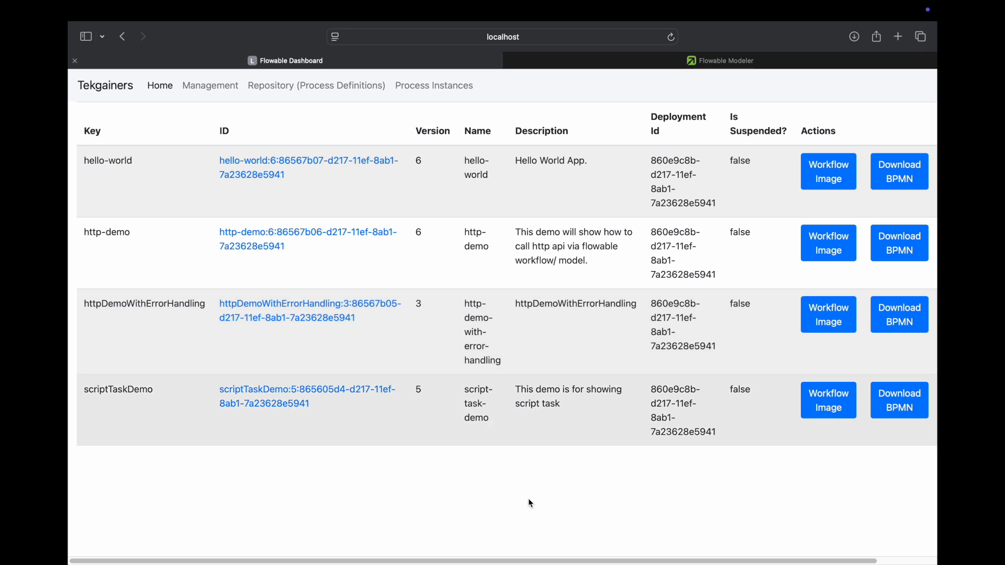
scroll(641, 542, right, 3)
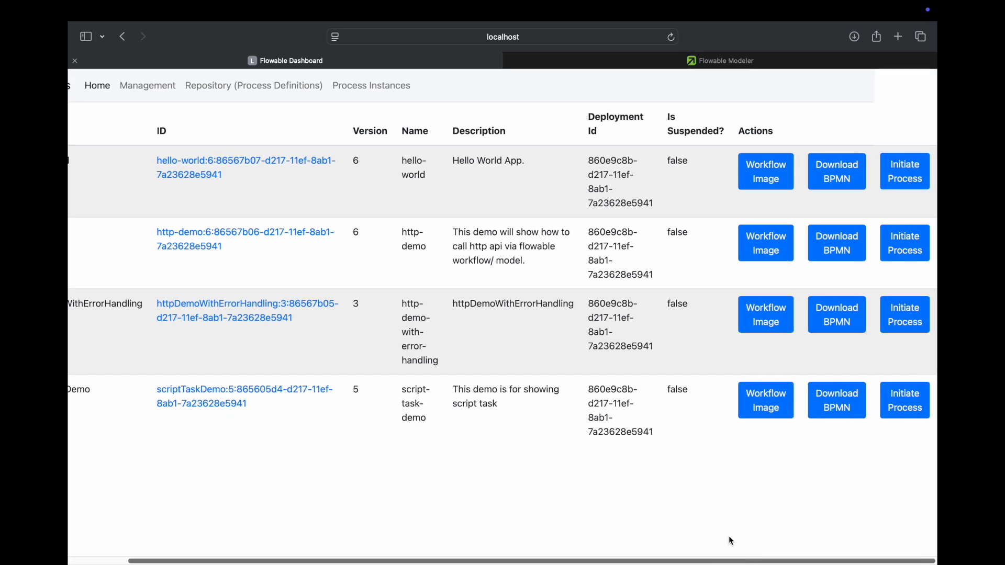
click(913, 310)
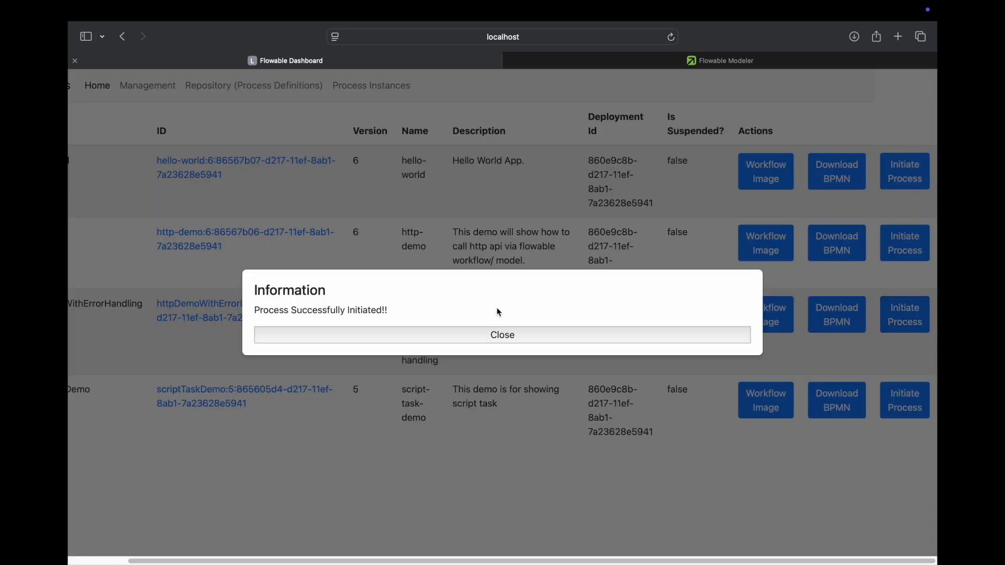
click(495, 336)
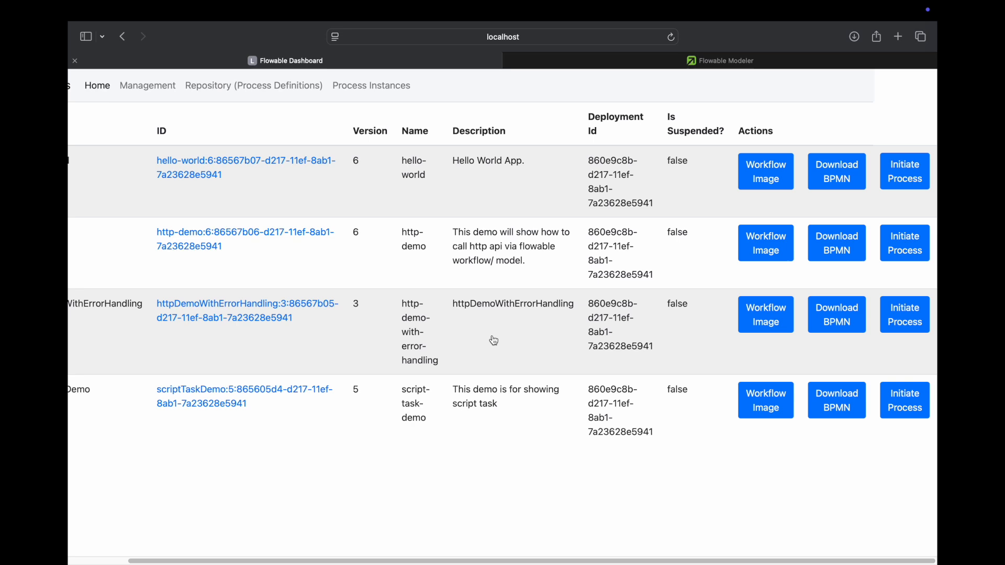
Step: Open the process instances of httpDemoWithErrorHandling version 3 and inspect the new instance's workflow image
click(298, 311)
click(669, 213)
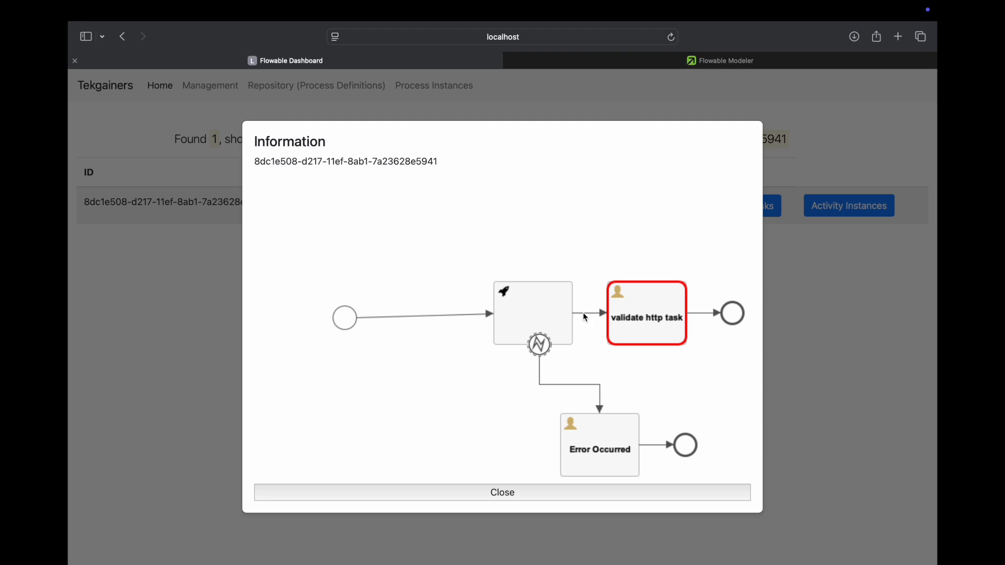
click(596, 491)
Step: View the version 3 instance's tasks and examine the response body variable of the validate http task
click(757, 206)
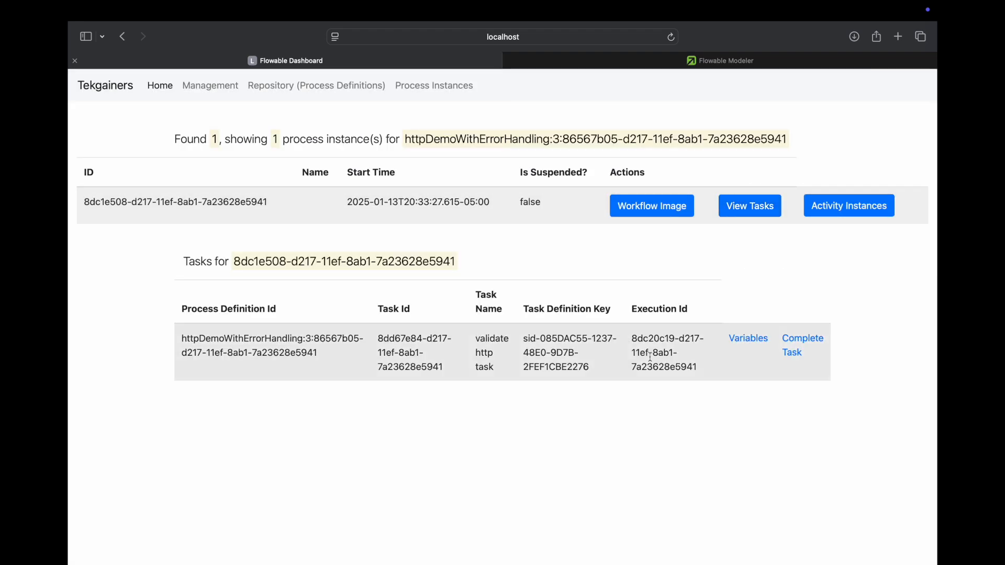
click(743, 339)
scroll(599, 411, down, 5)
scroll(600, 414, down, 3)
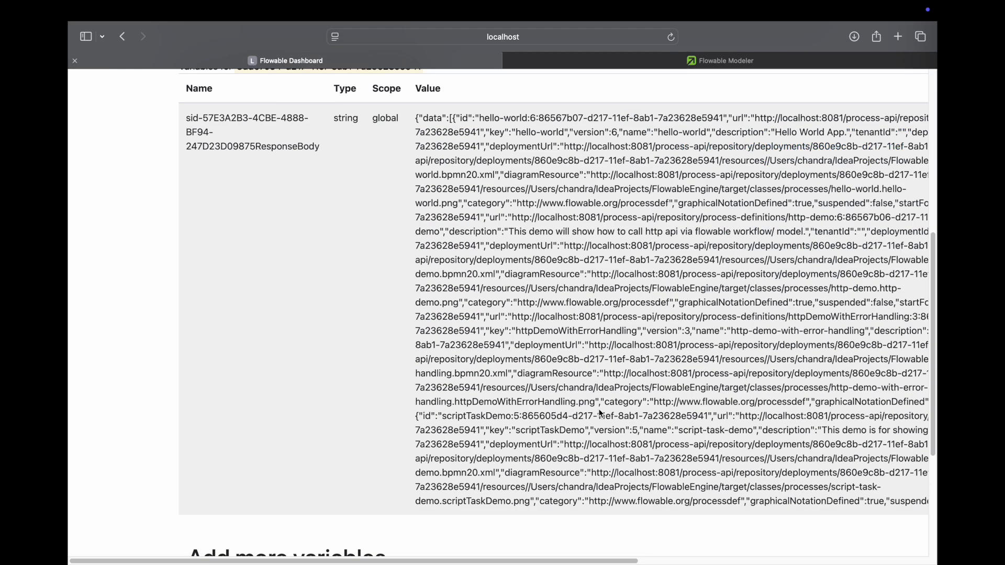
scroll(569, 308, up, 3)
scroll(568, 308, up, 5)
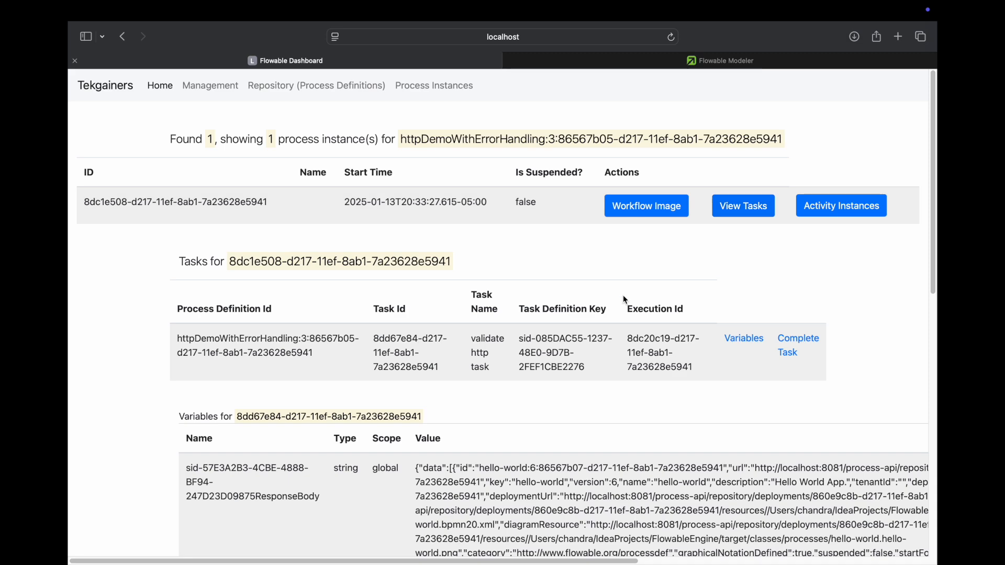
Step: Complete the validate http task and recheck the process instances of httpDemoWithErrorHandling version 3
click(793, 339)
click(597, 328)
click(317, 86)
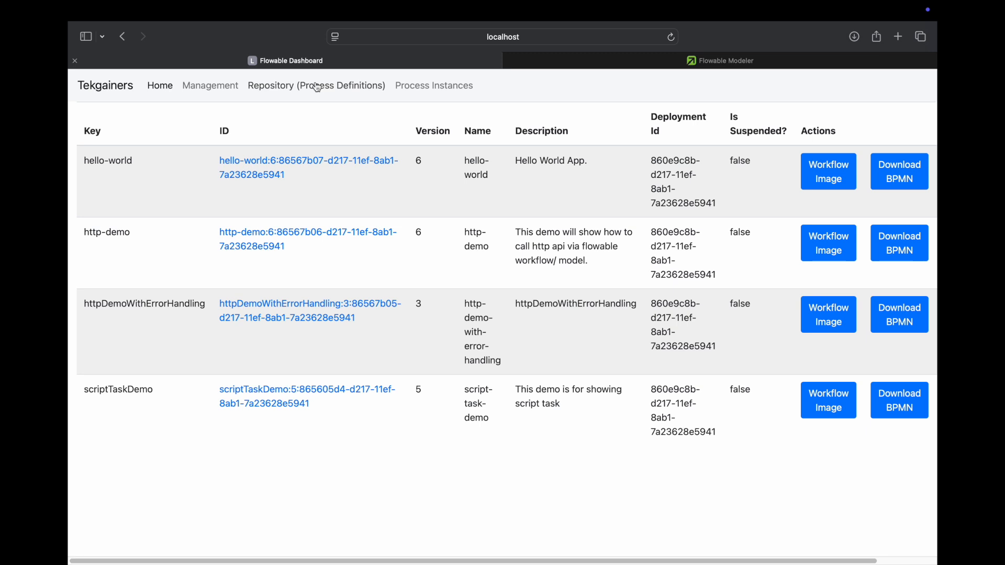
click(313, 304)
Step: Stay in Safari and bring up the http-demo-with-error-handling model in Flowable Modeler to review its diagram
key(super+Tab)
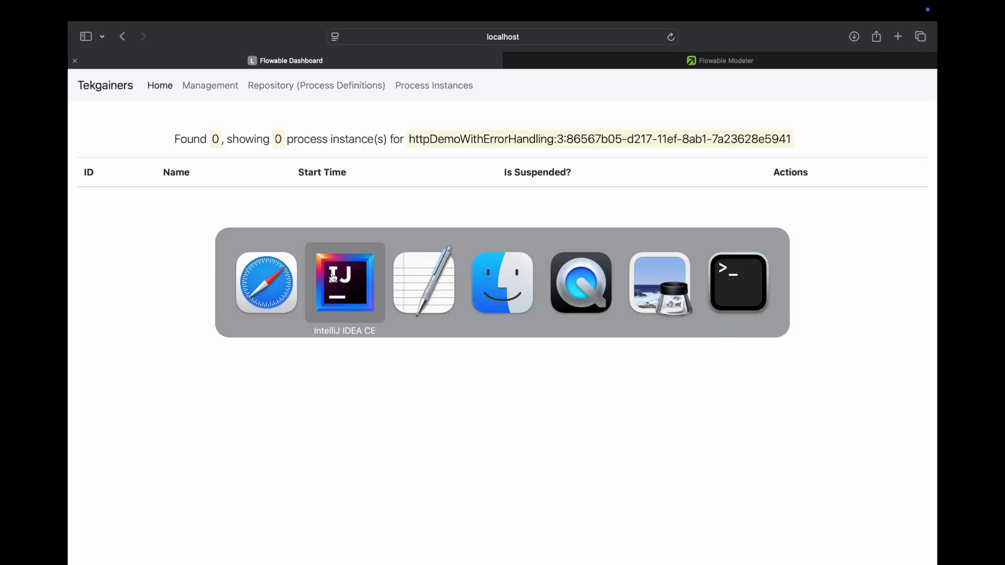
click(264, 274)
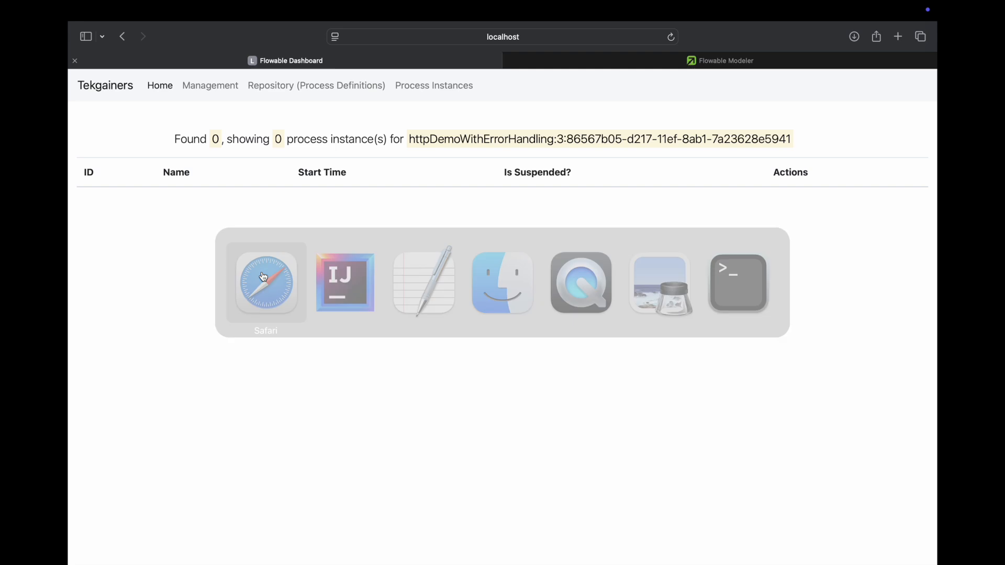
key(ctrl+Tab)
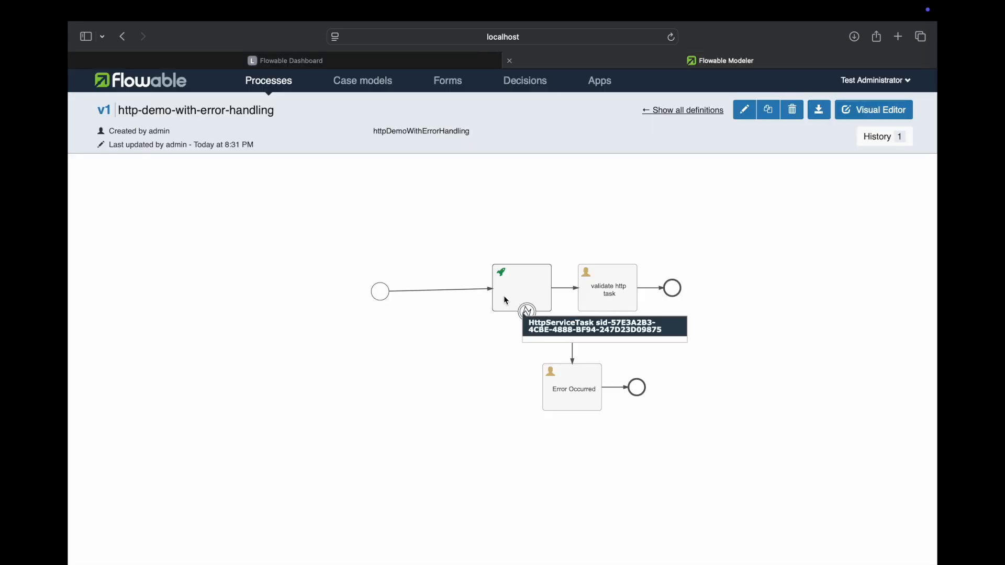